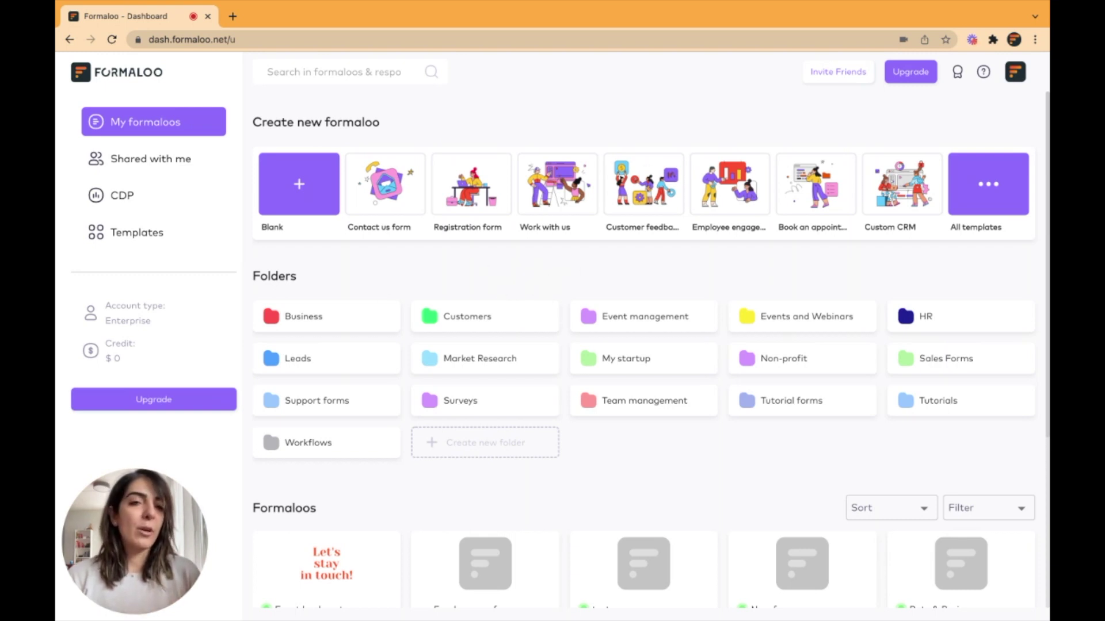
# Create a new form from the Math Quiz Template in the Quizzes template category.
pyautogui.click(137, 233)
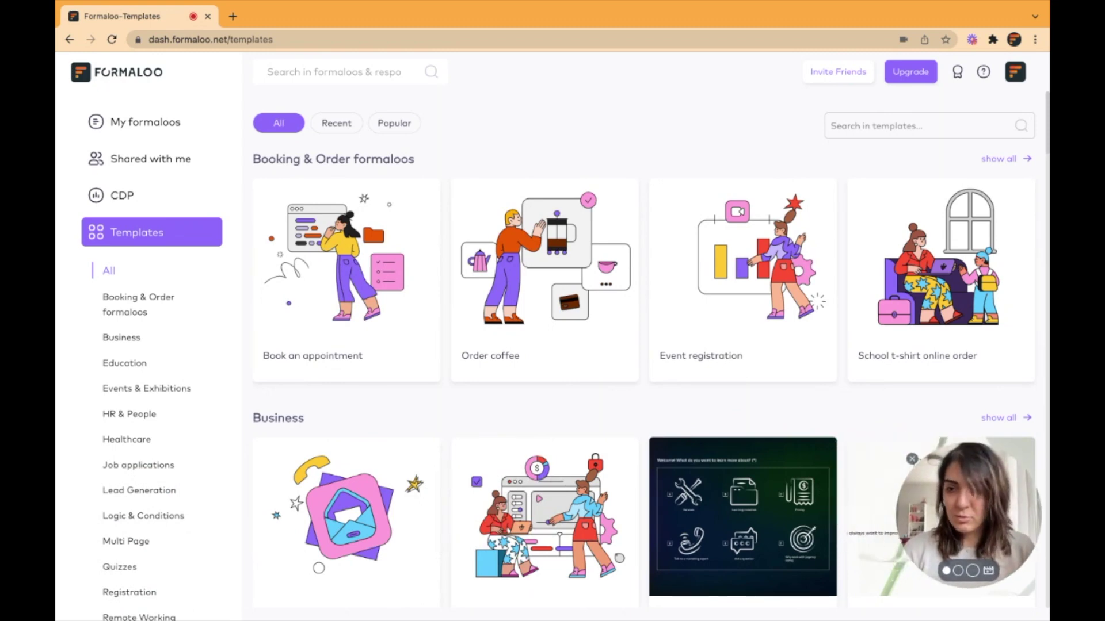
pyautogui.scroll(-3, 149, 345)
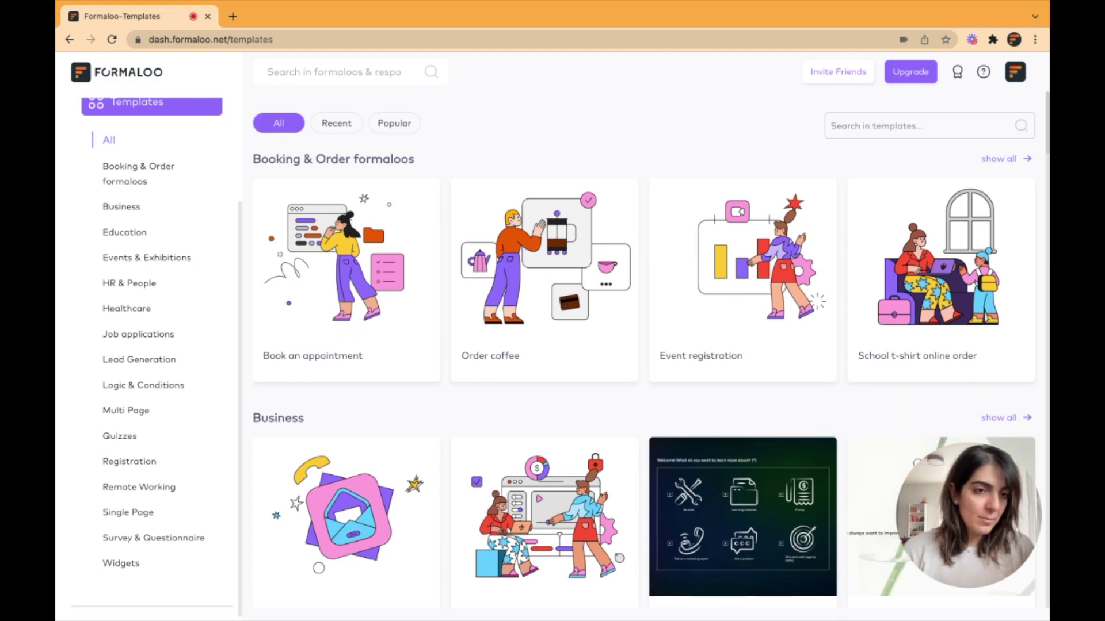
pyautogui.click(119, 436)
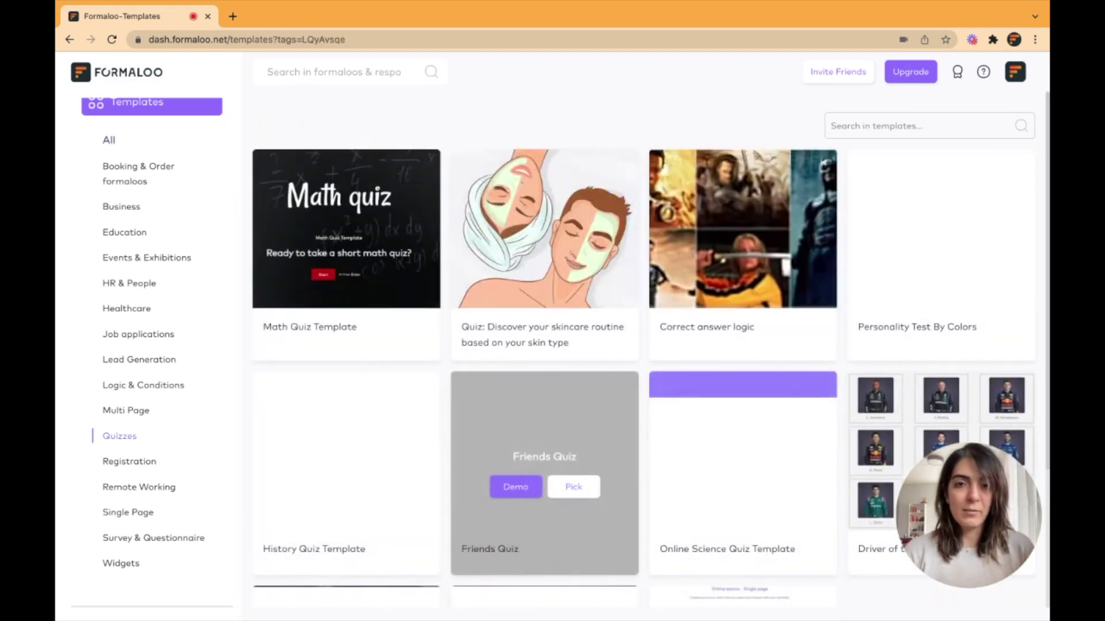
pyautogui.moveTo(346, 254)
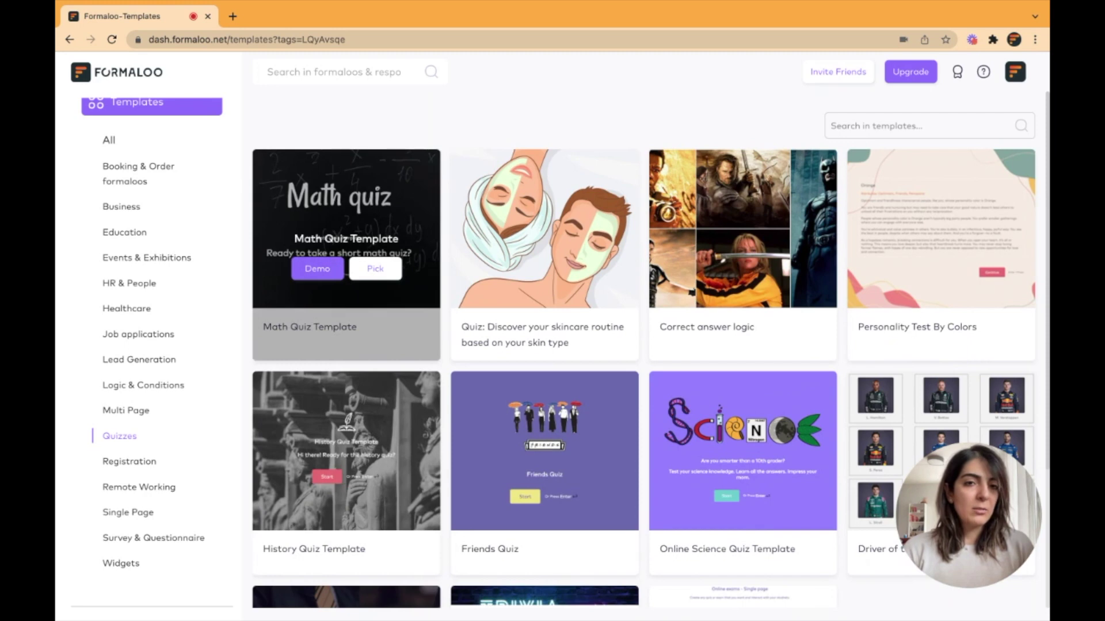
pyautogui.click(317, 268)
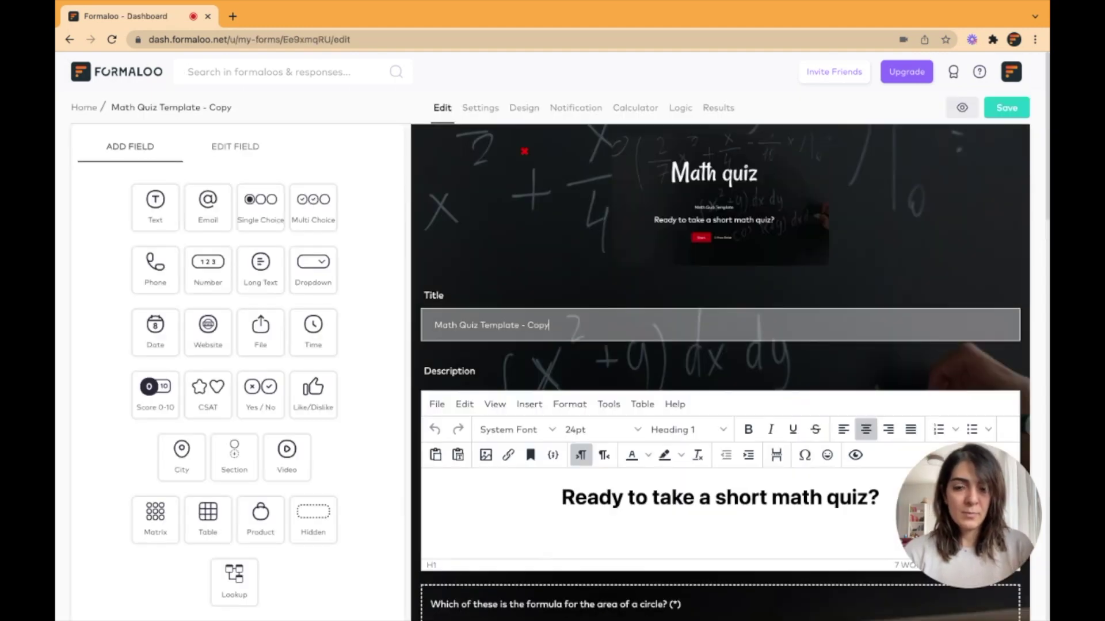
# Shorten the form's title to "Math Quiz".
pyautogui.moveTo(549, 325); pyautogui.dragTo(480, 325)
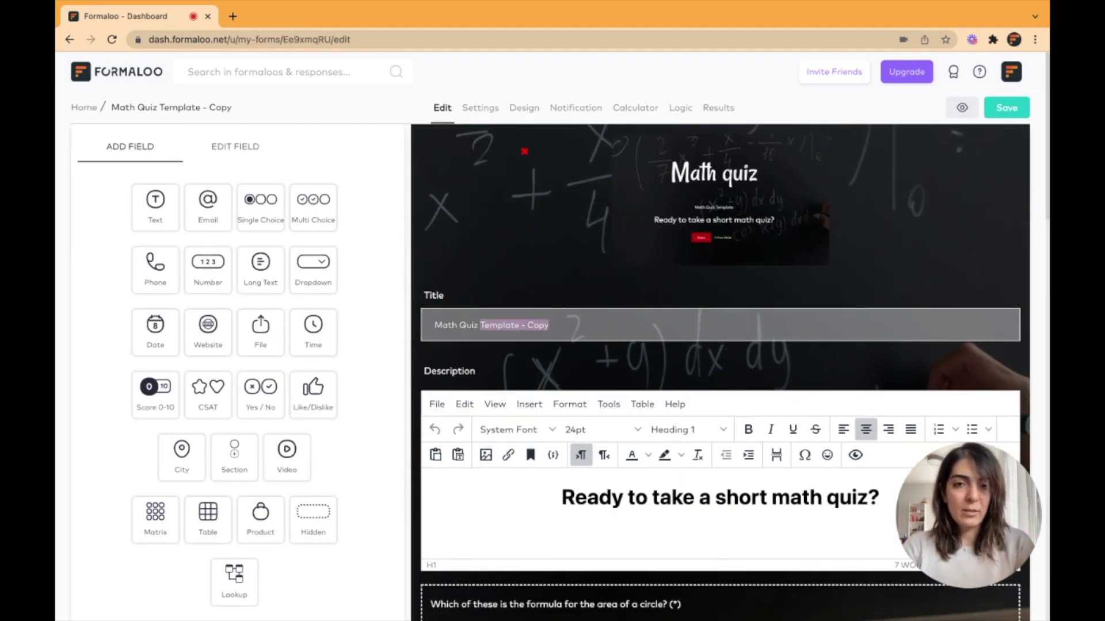
pyautogui.press('BackSpace')
pyautogui.press('BackSpace')
# Examine the circle-area question's settings and editable answer options, plus the feedback messages and the question that follow it.
pyautogui.scroll(-4, 1004, 334)
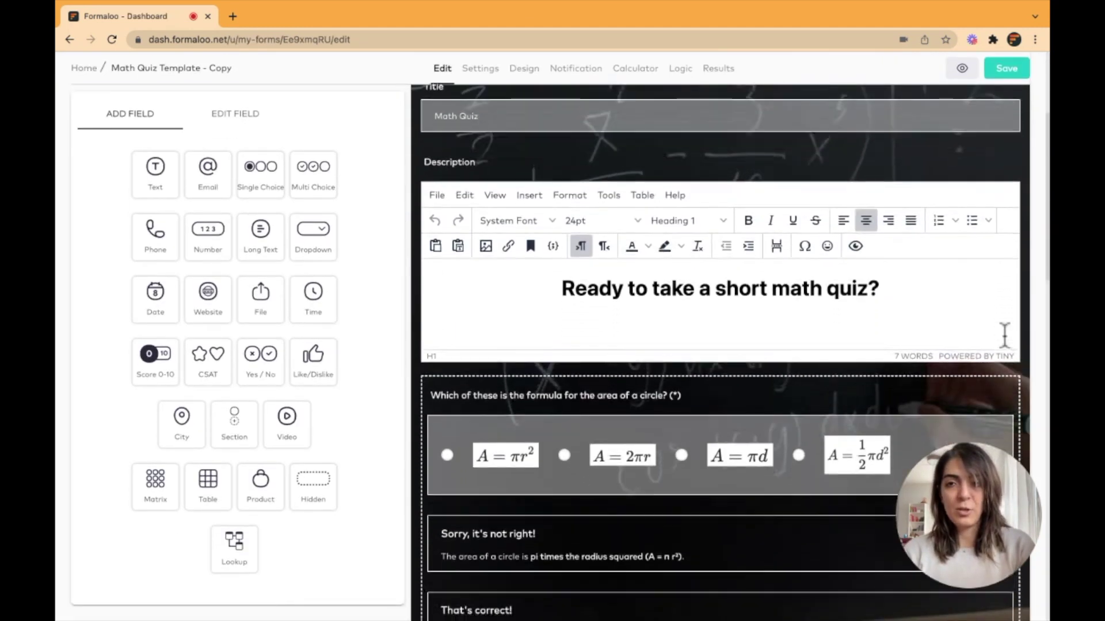
pyautogui.scroll(-2, 1004, 335)
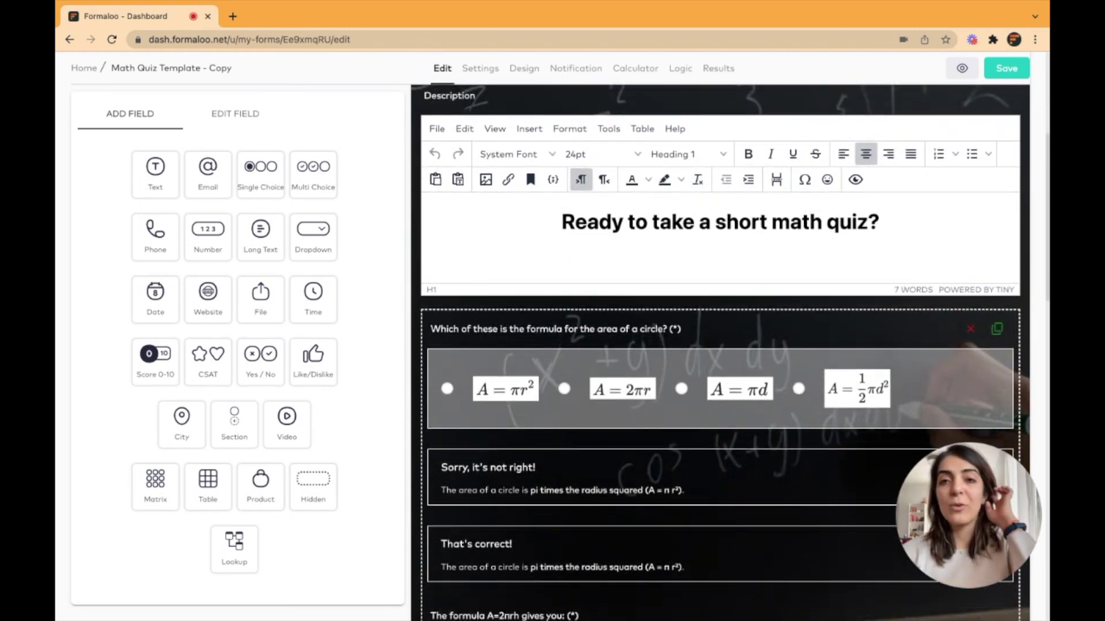
pyautogui.scroll(-2, 1004, 335)
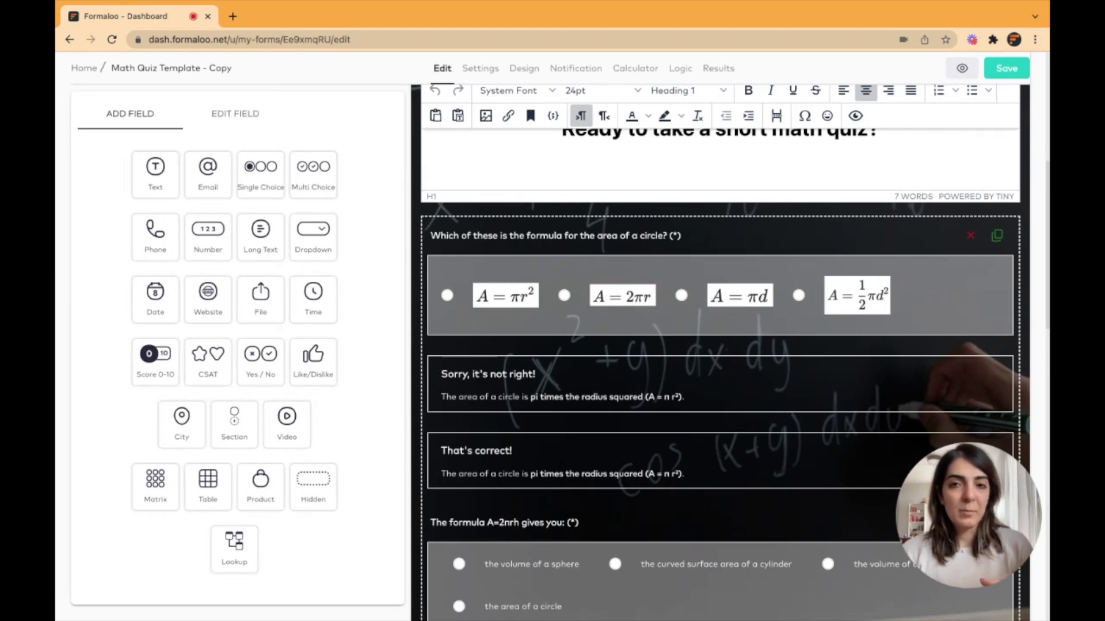
pyautogui.click(720, 236)
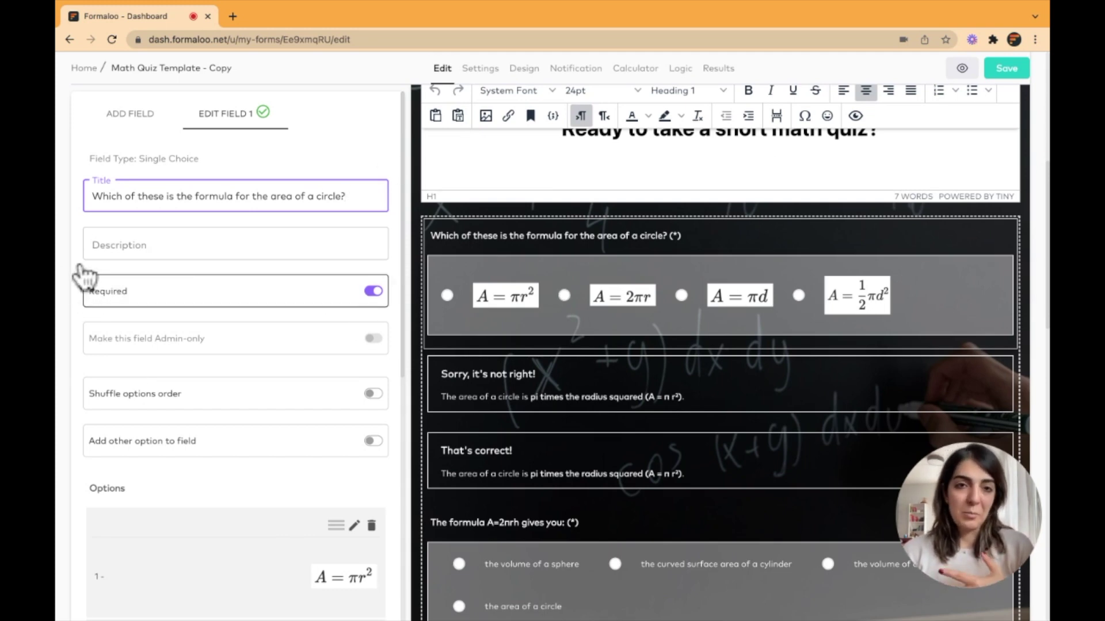
pyautogui.scroll(-6, 85, 276)
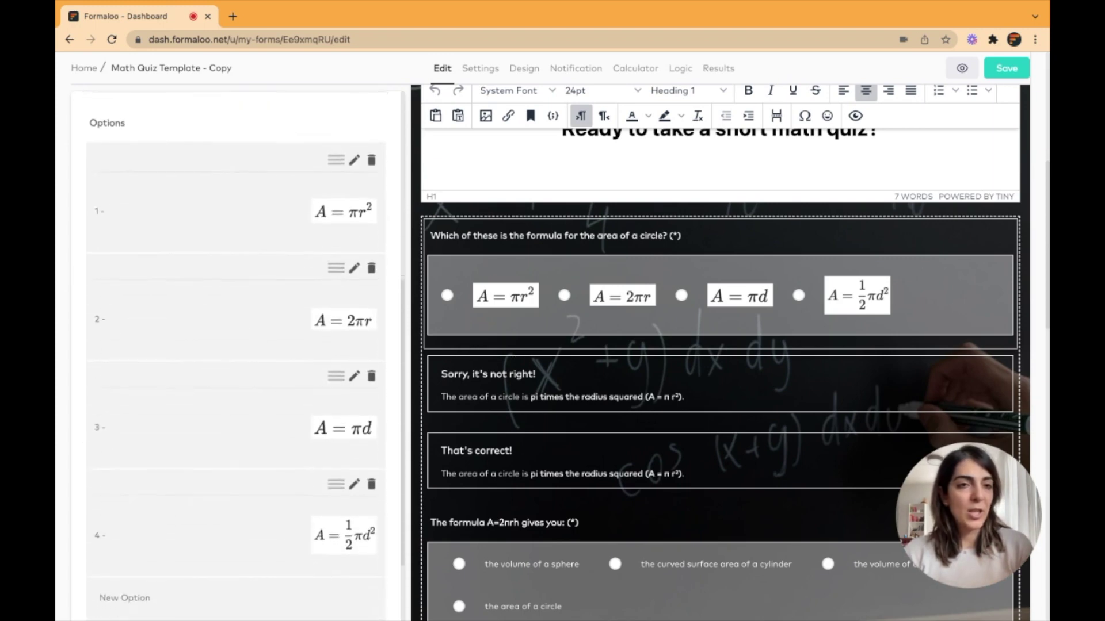
pyautogui.click(354, 157)
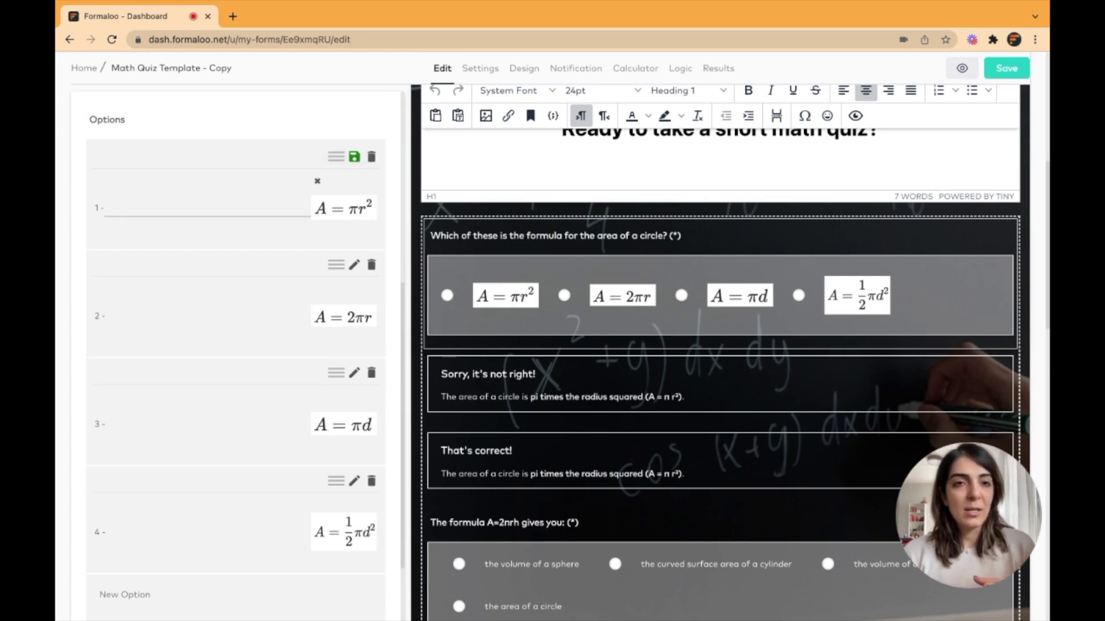
pyautogui.click(354, 156)
pyautogui.scroll(-3, 685, 429)
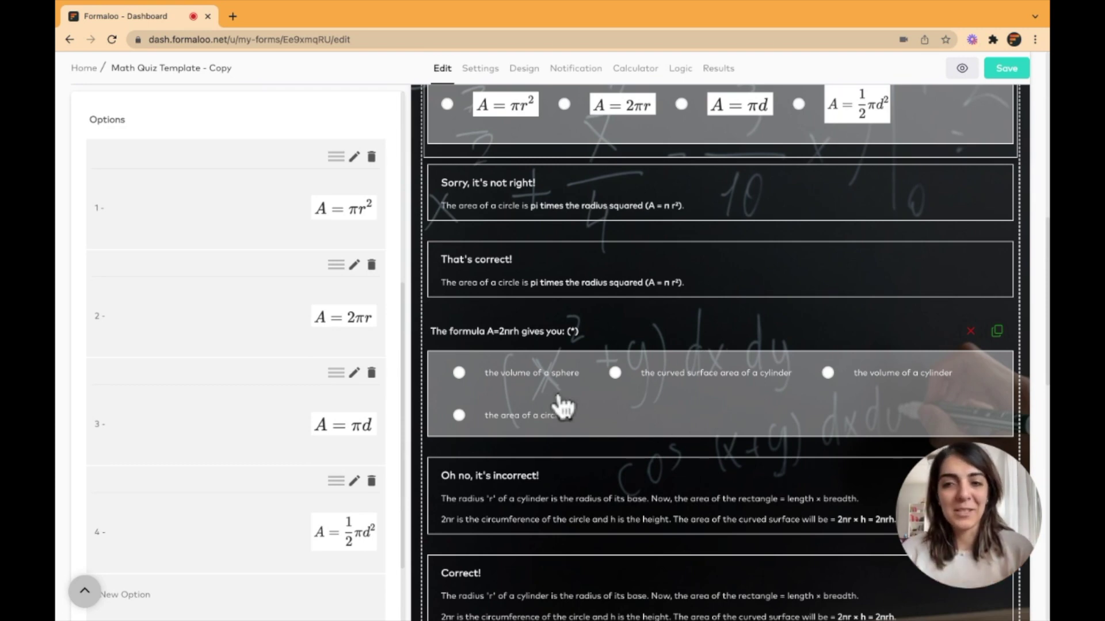
pyautogui.scroll(-1, 636, 210)
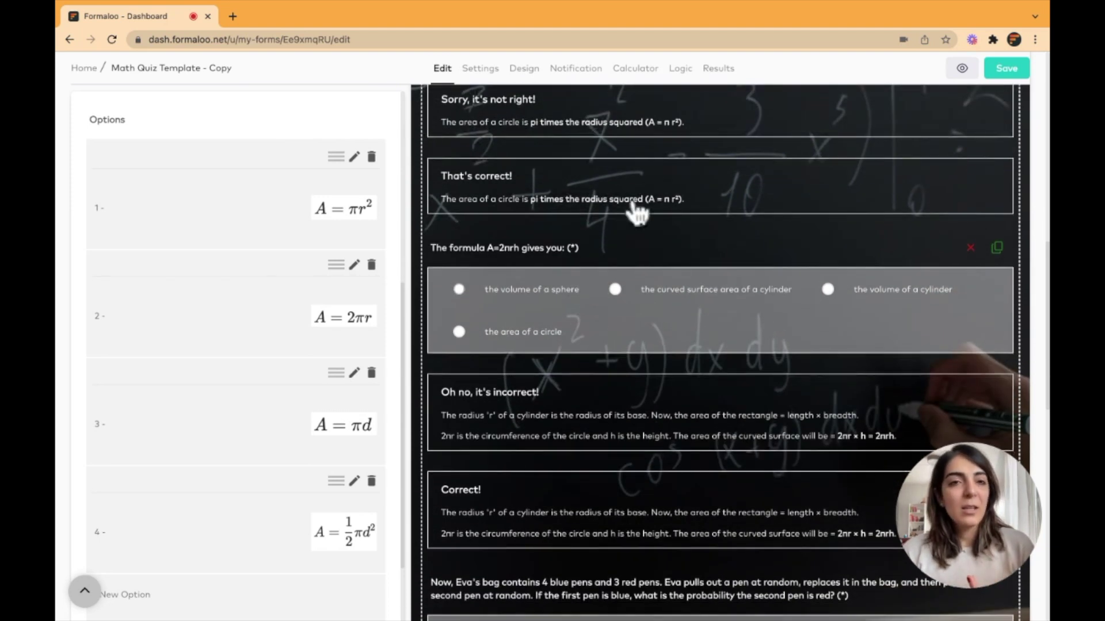
pyautogui.scroll(4, 478, 72)
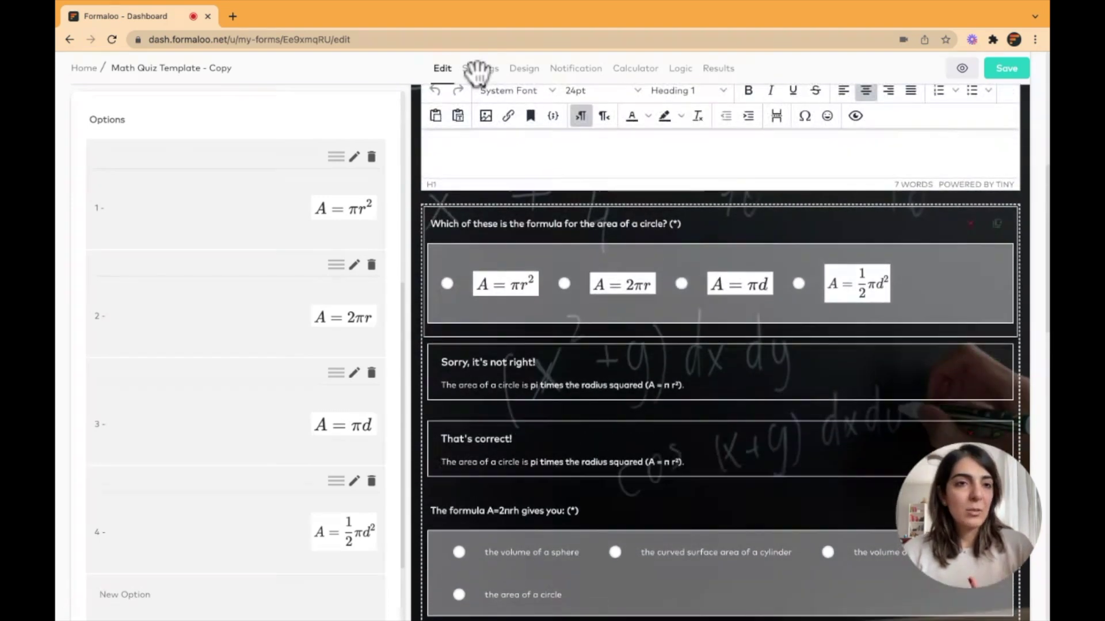
pyautogui.scroll(6, 236, 345)
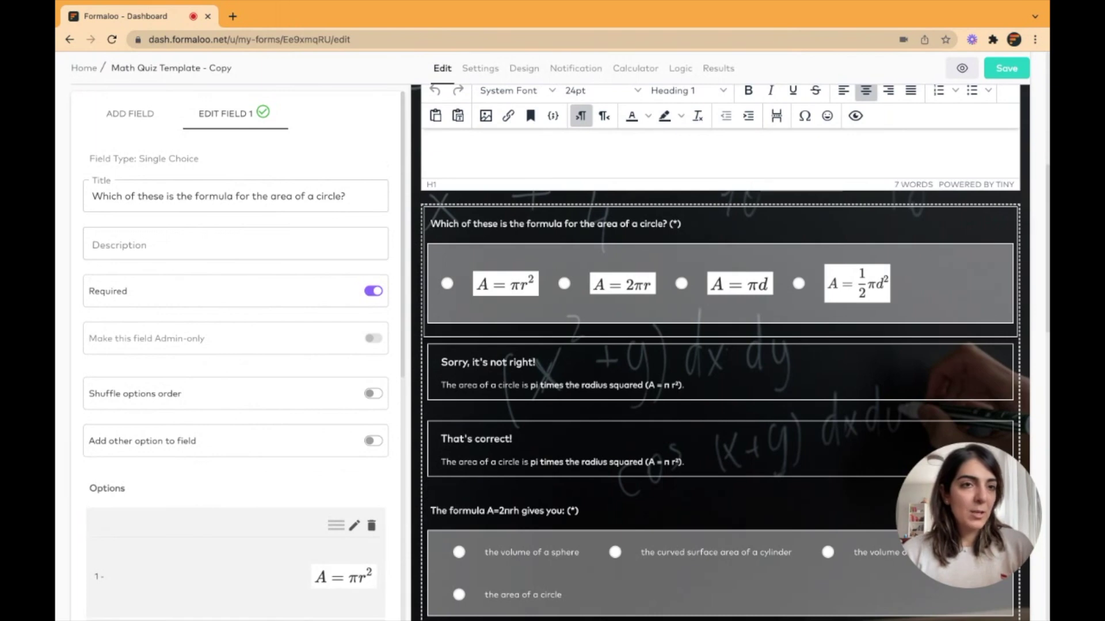
# Add a Long Text field titled "question?" just above the question about the cylinder formula, and delete that field again.
pyautogui.click(130, 114)
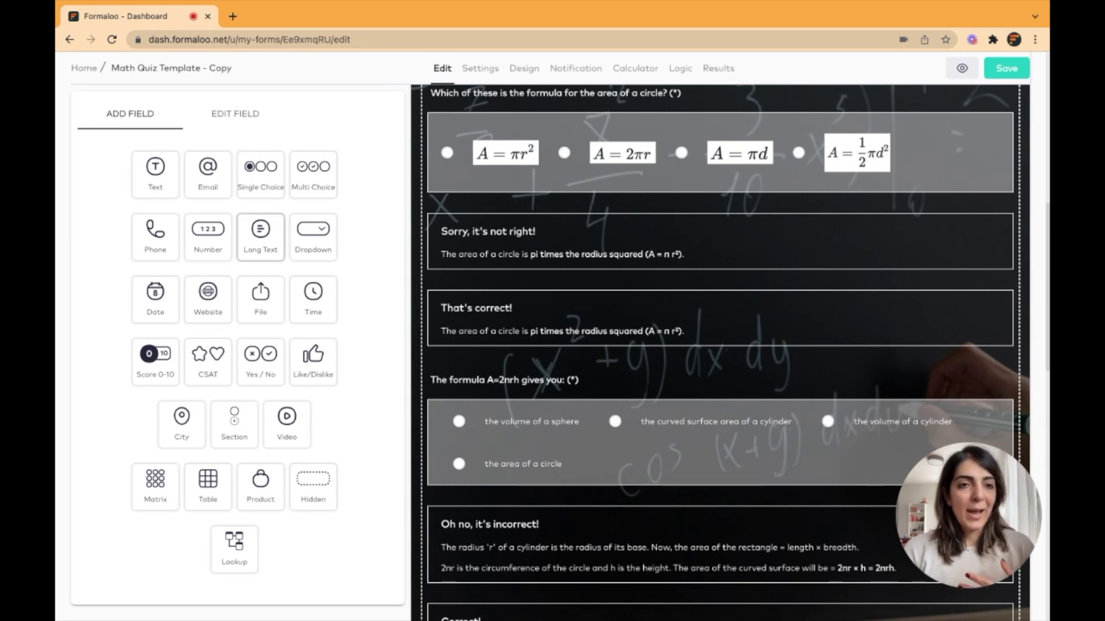
pyautogui.moveTo(260, 236); pyautogui.dragTo(518, 304)
pyautogui.moveTo(720, 305); pyautogui.dragTo(719, 397)
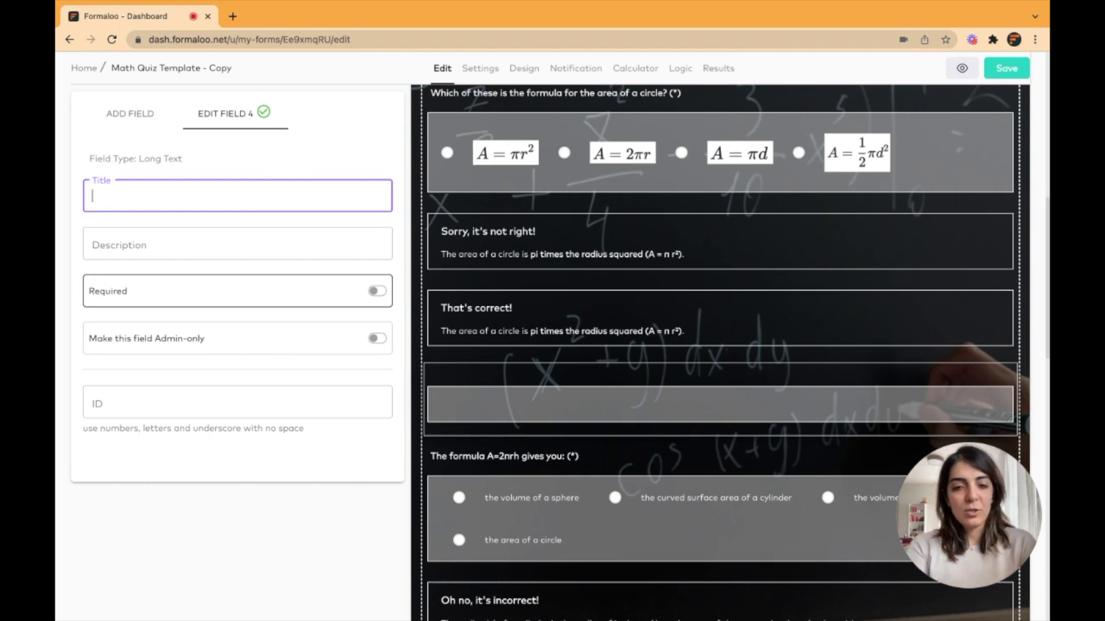
pyautogui.write('question?')
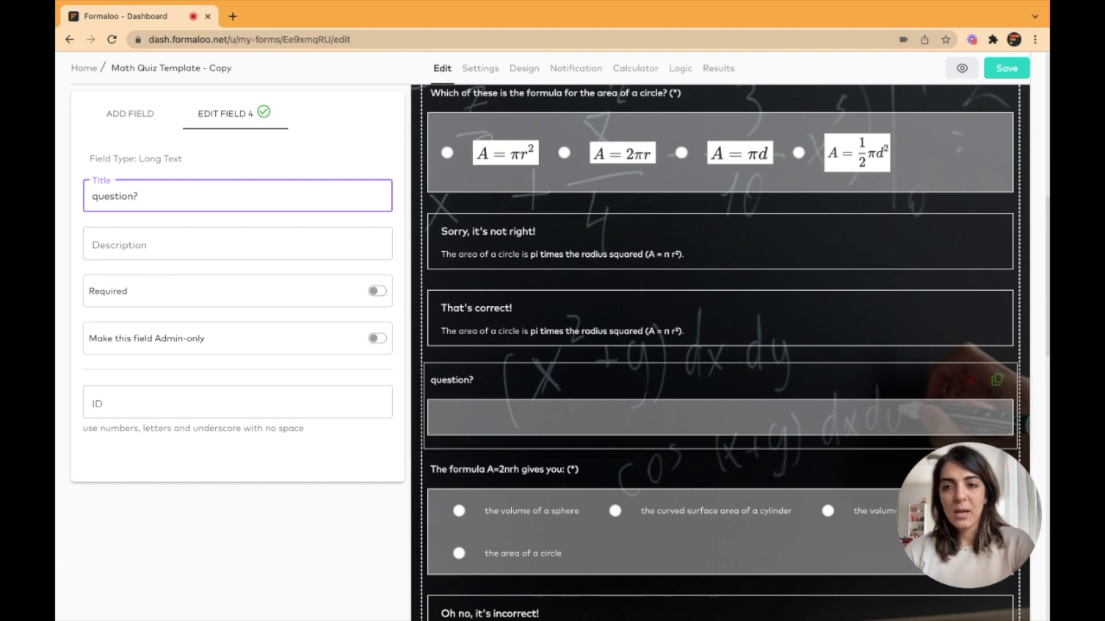
pyautogui.click(970, 380)
pyautogui.click(722, 406)
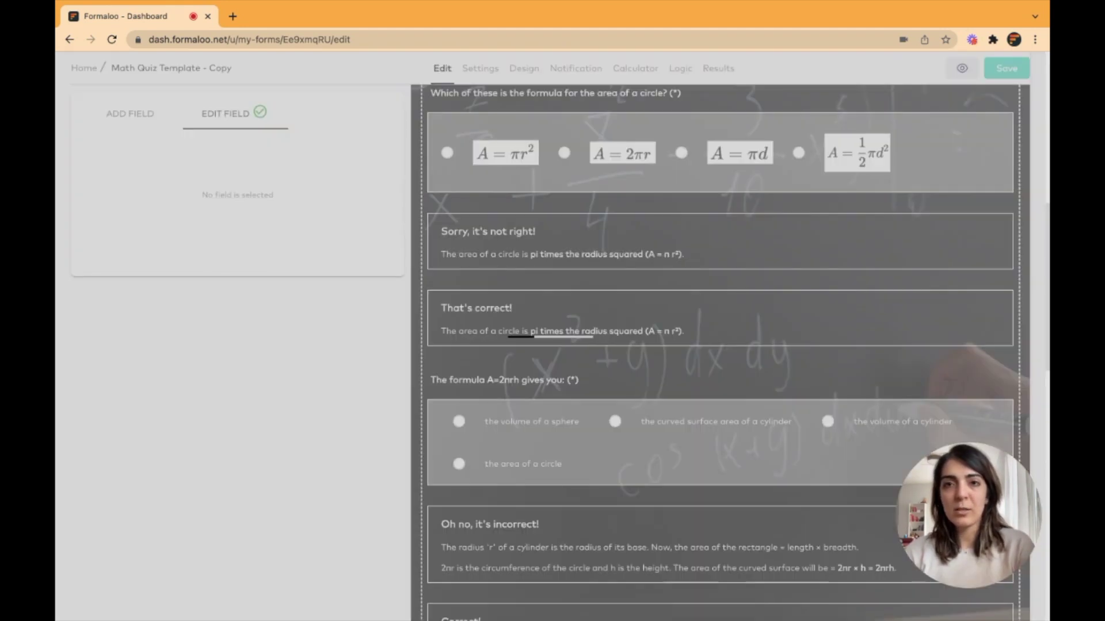
# Save the form and close the sharing dialog.
pyautogui.click(1006, 68)
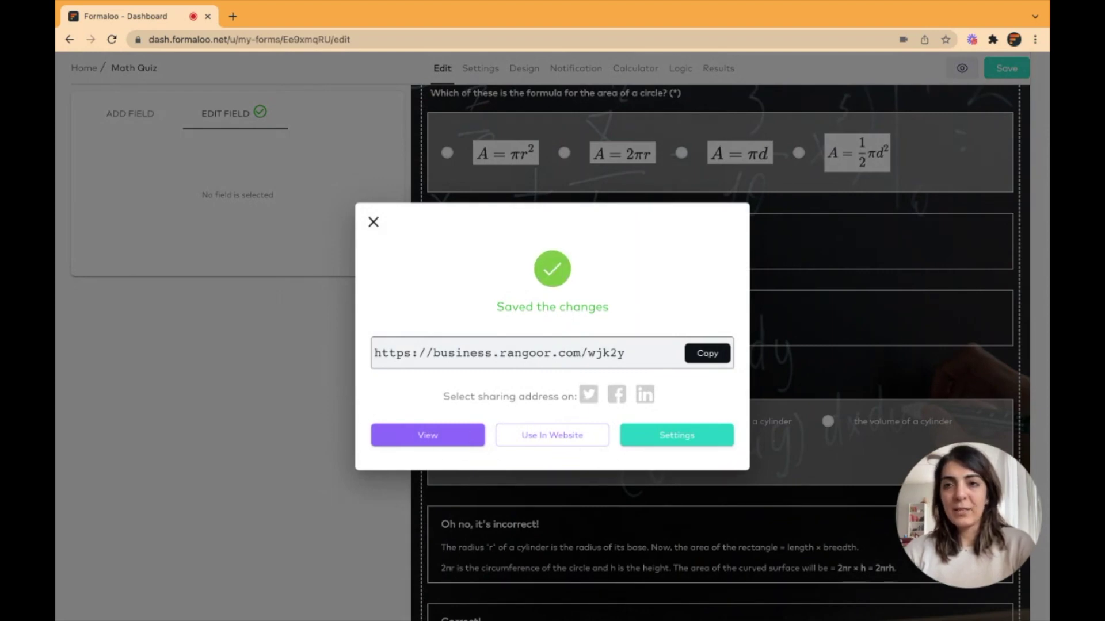
pyautogui.click(373, 222)
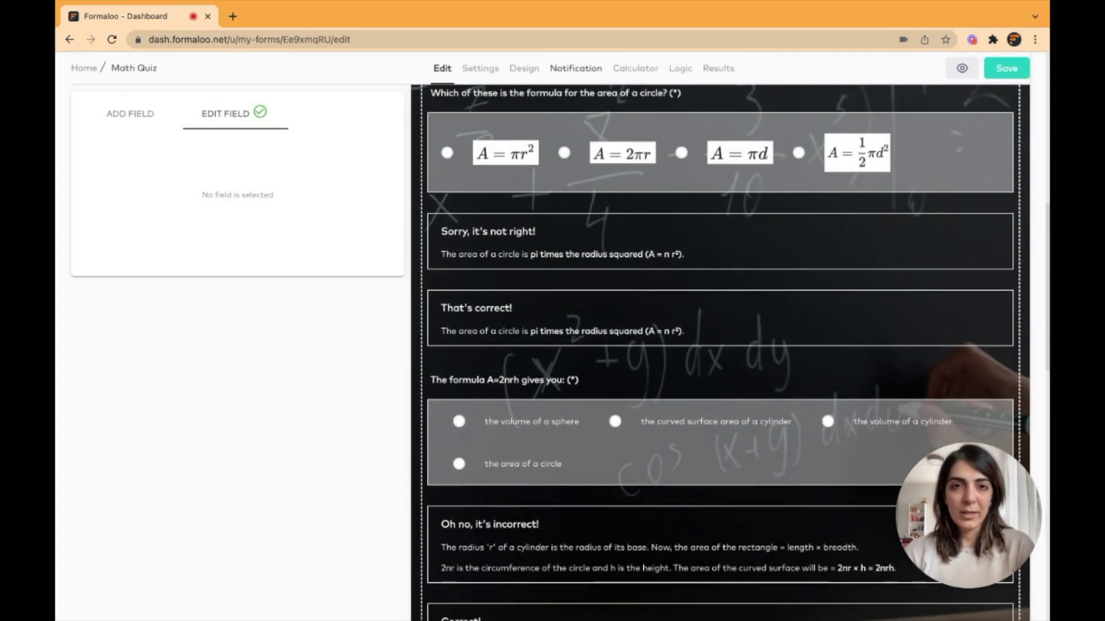
# Review the form's settings, including its address, and its design options from form type to default themes and background image.
pyautogui.click(479, 67)
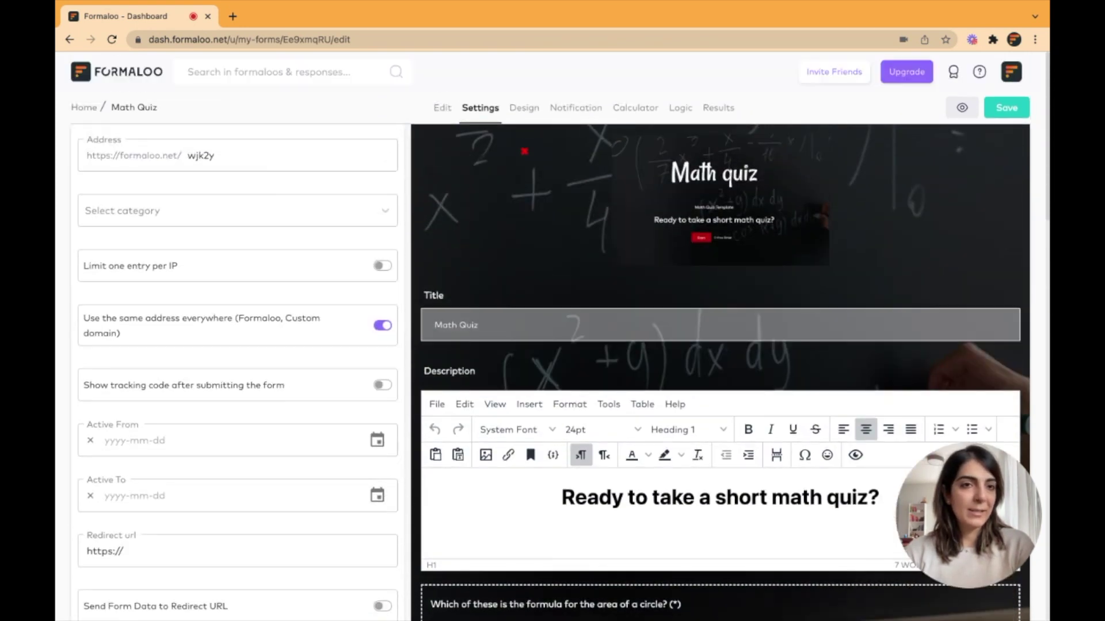
pyautogui.doubleClick(200, 155)
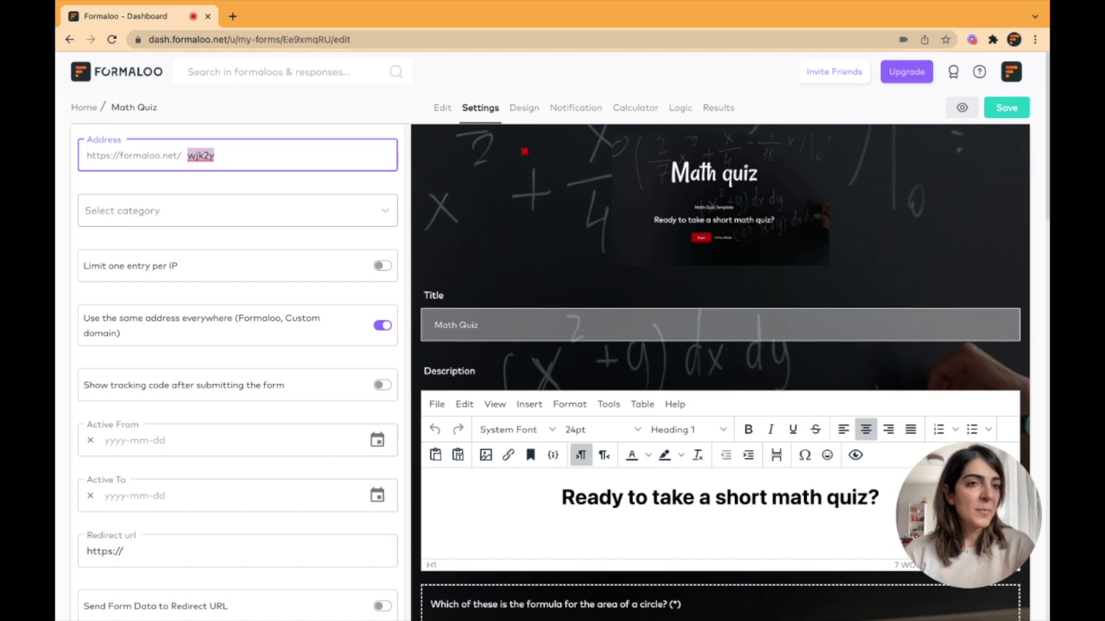
pyautogui.scroll(-3, 524, 152)
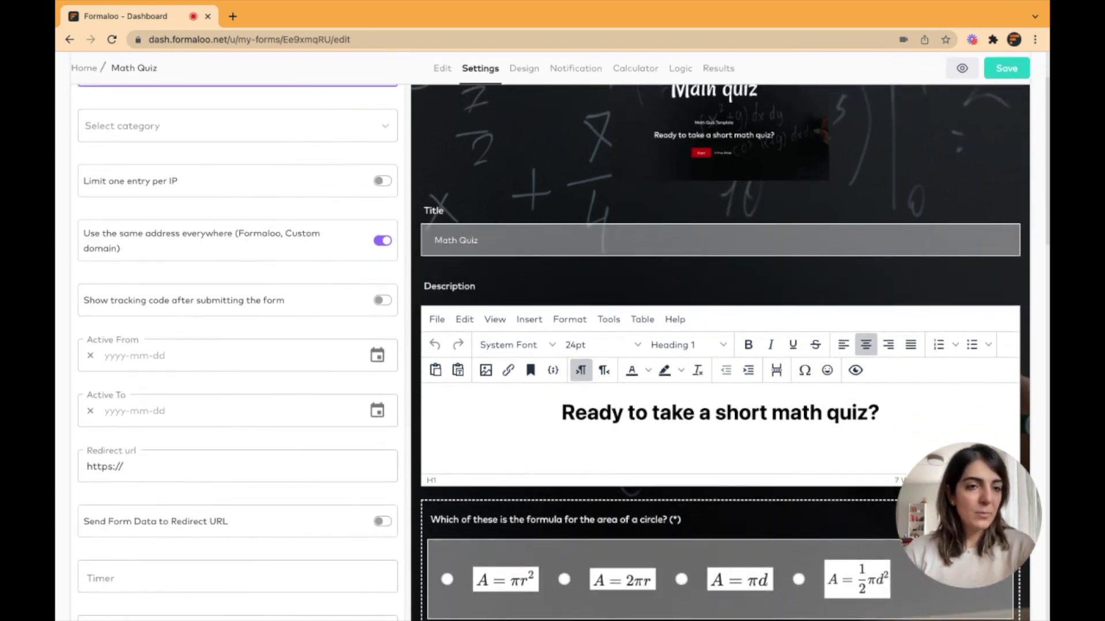
pyautogui.scroll(3, 524, 151)
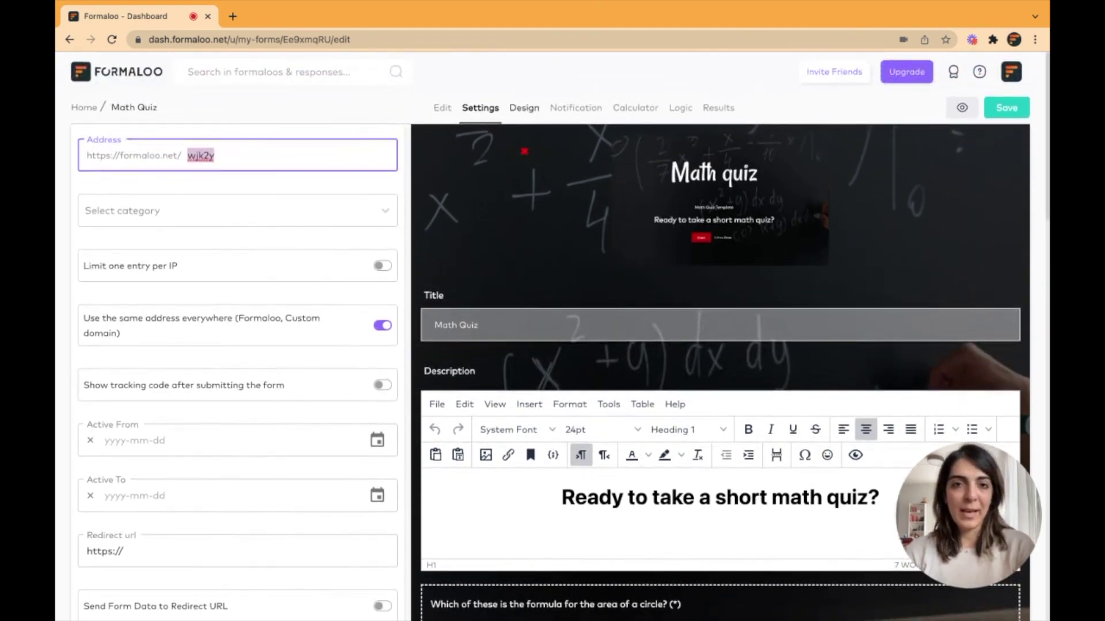
pyautogui.click(524, 108)
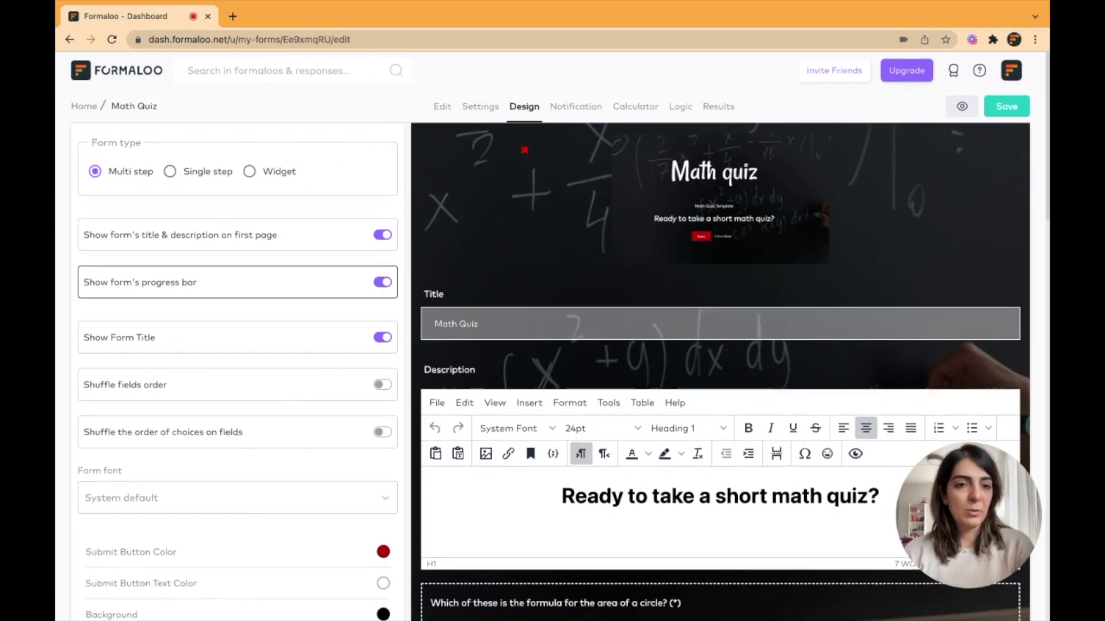
pyautogui.scroll(-10, 524, 152)
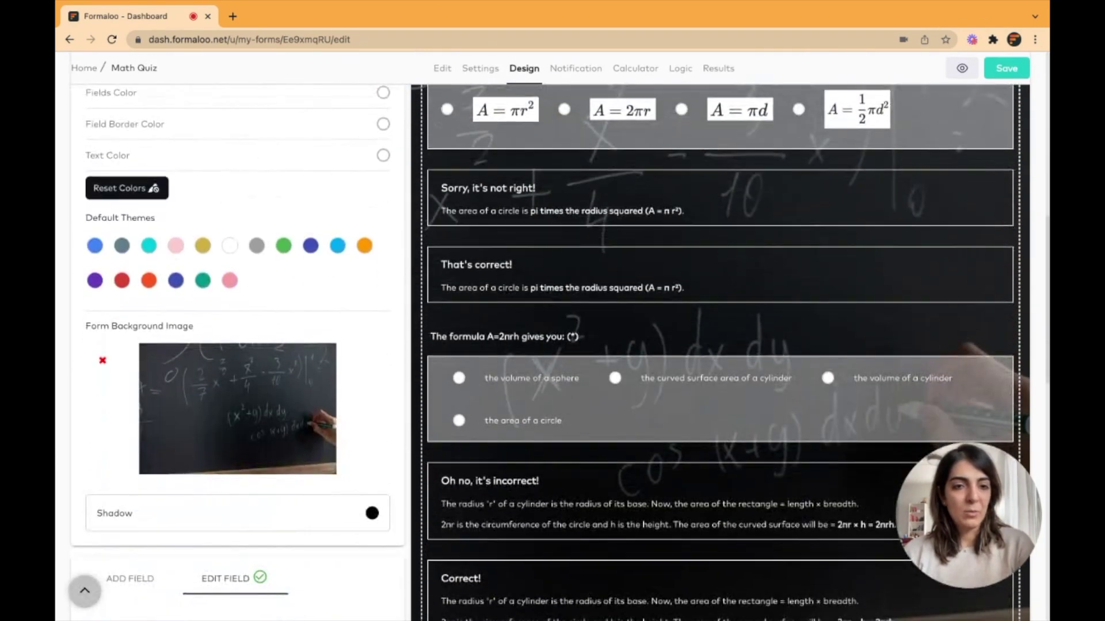
pyautogui.moveTo(237, 513)
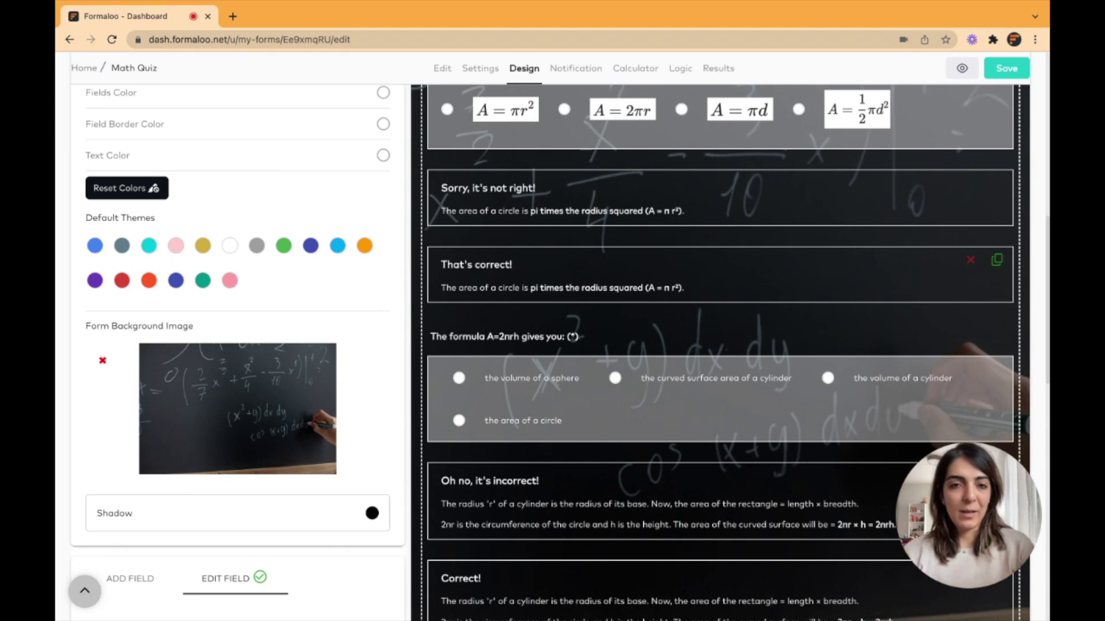
pyautogui.scroll(5, 457, 321)
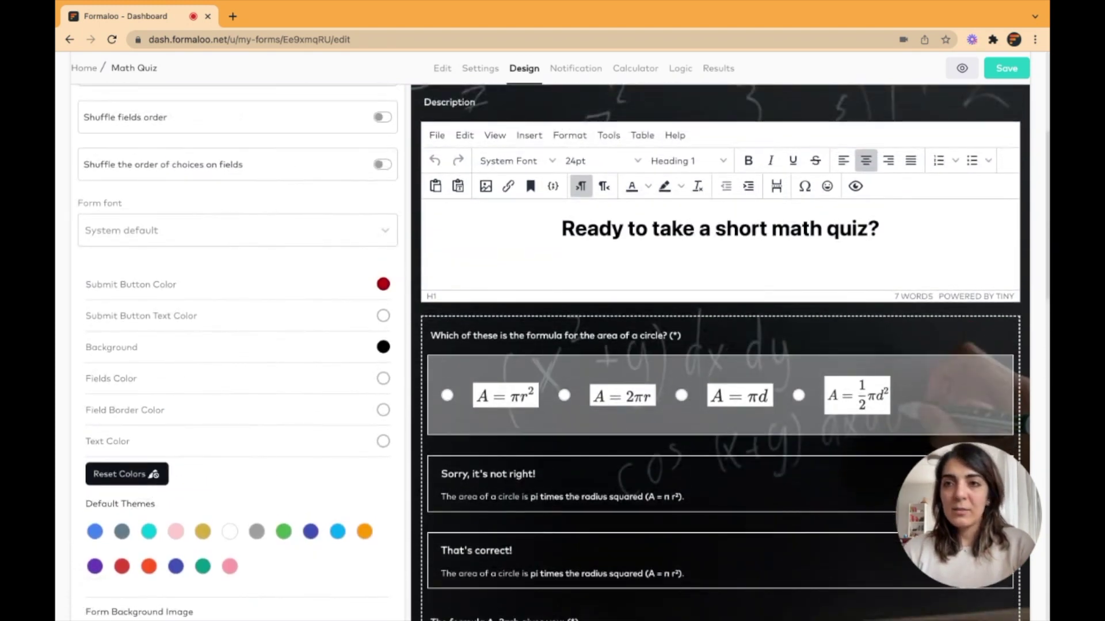
# Preview the quiz, start it, and test the circle-area question with answer A, then go back and try answer B.
pyautogui.click(961, 68)
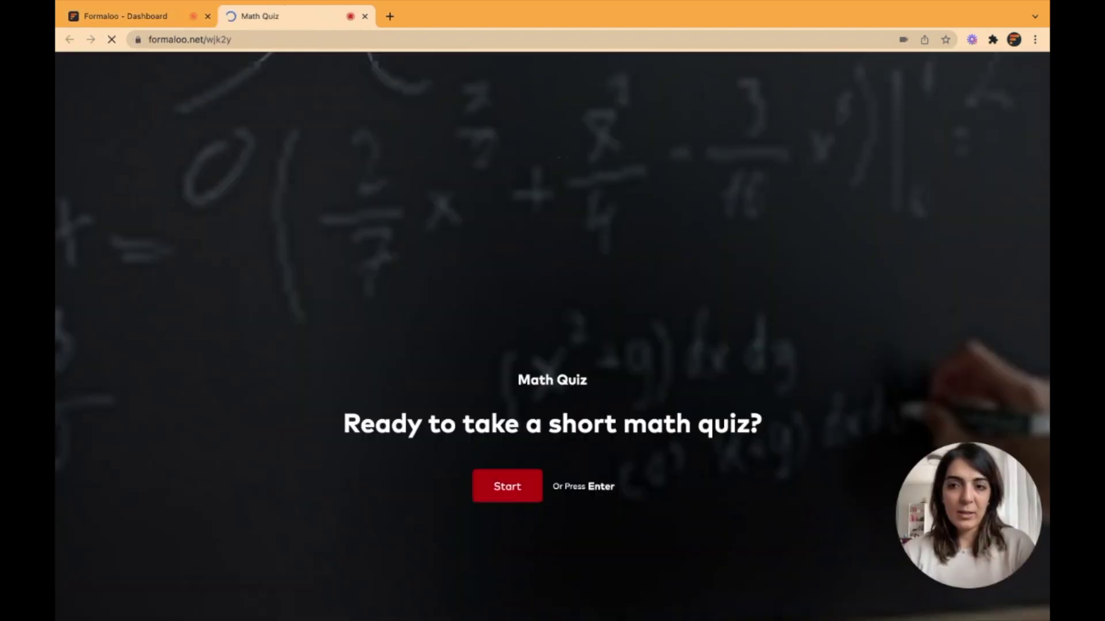
pyautogui.click(507, 486)
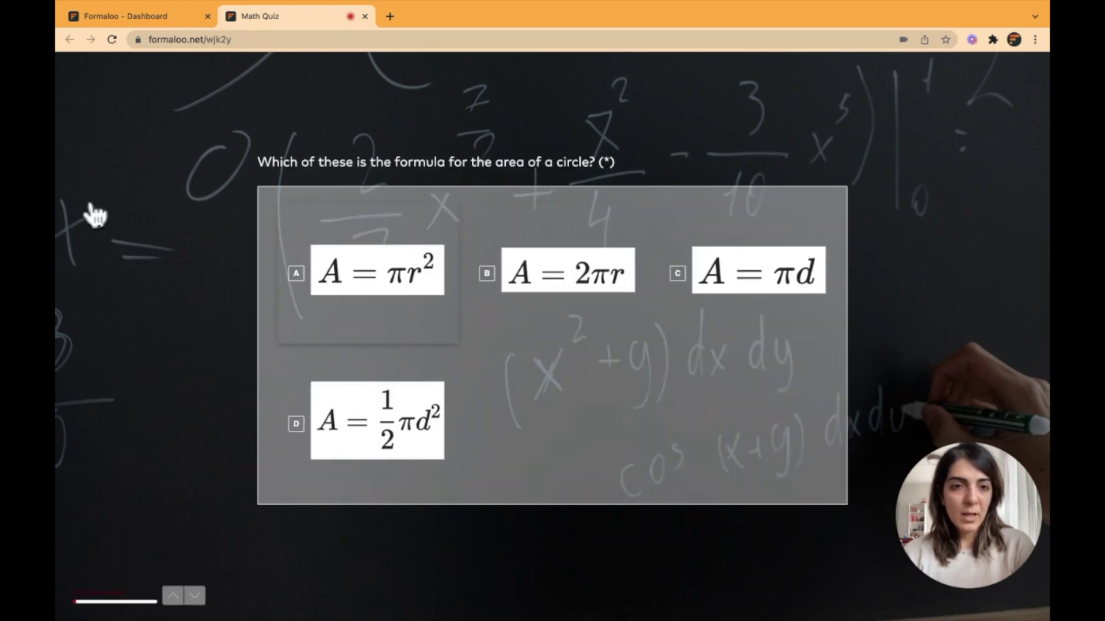
pyautogui.press('a')
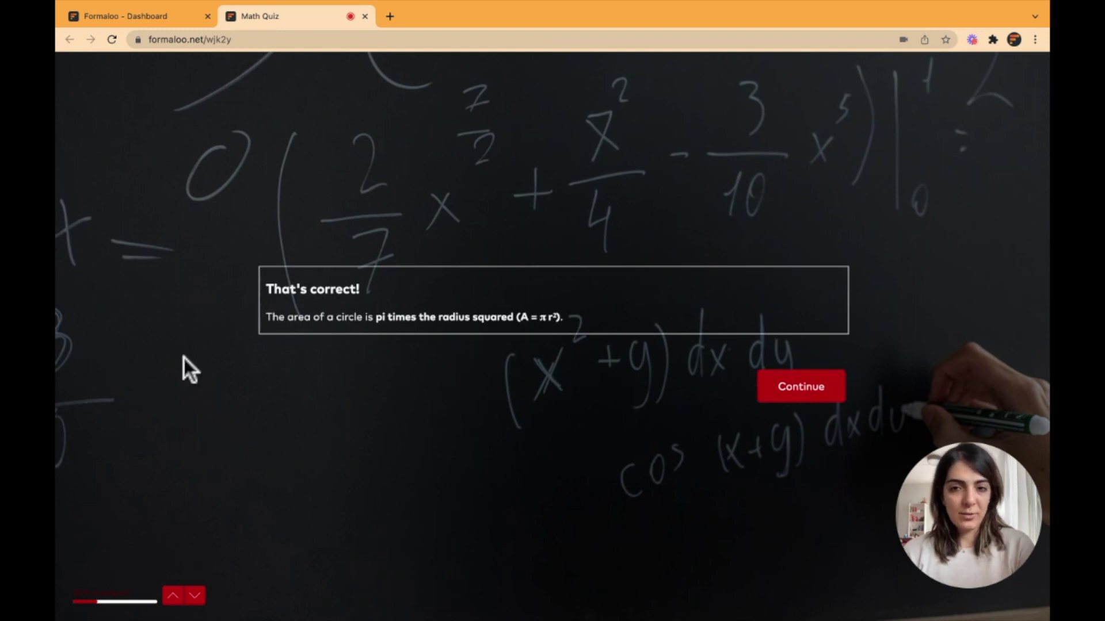
pyautogui.click(172, 595)
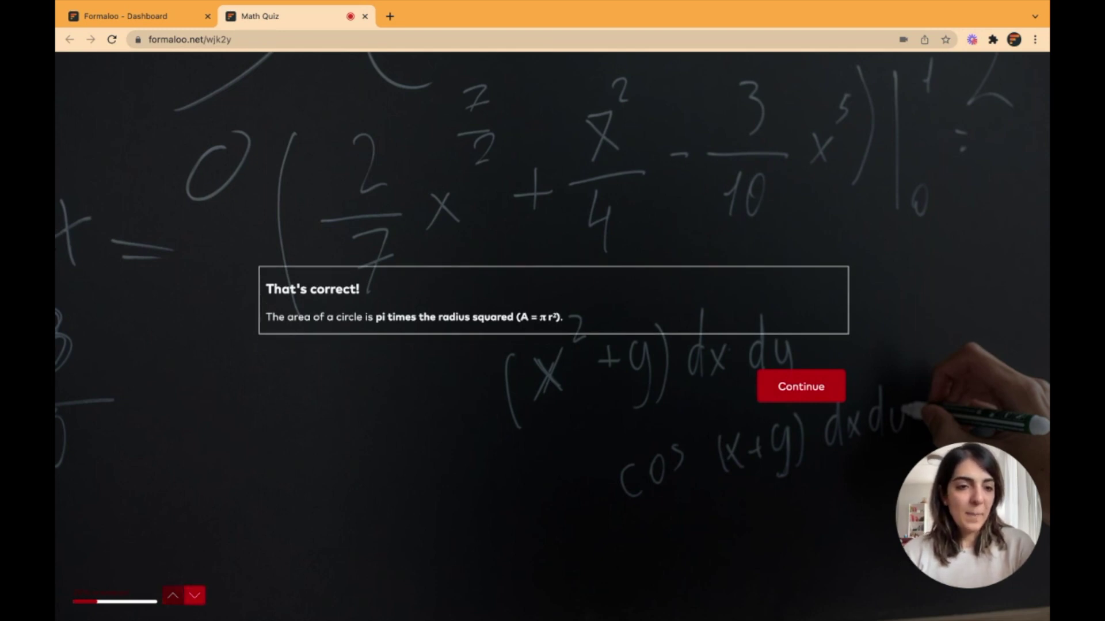
pyautogui.press('b')
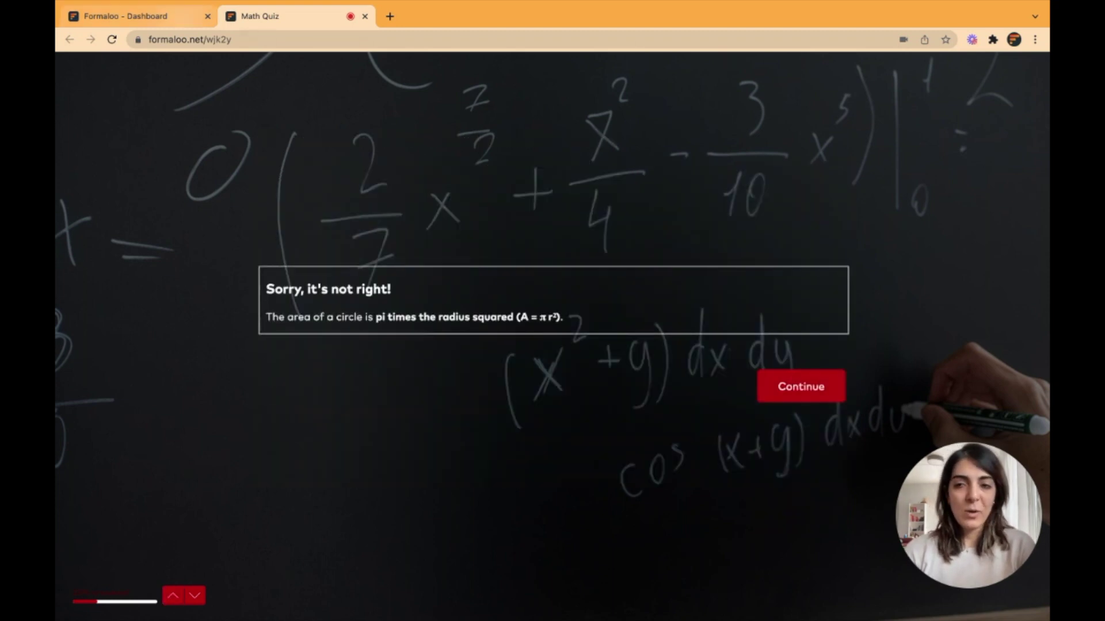
# Return to the form editor and examine the form's advanced logic rules for the circle-area question.
pyautogui.click(138, 16)
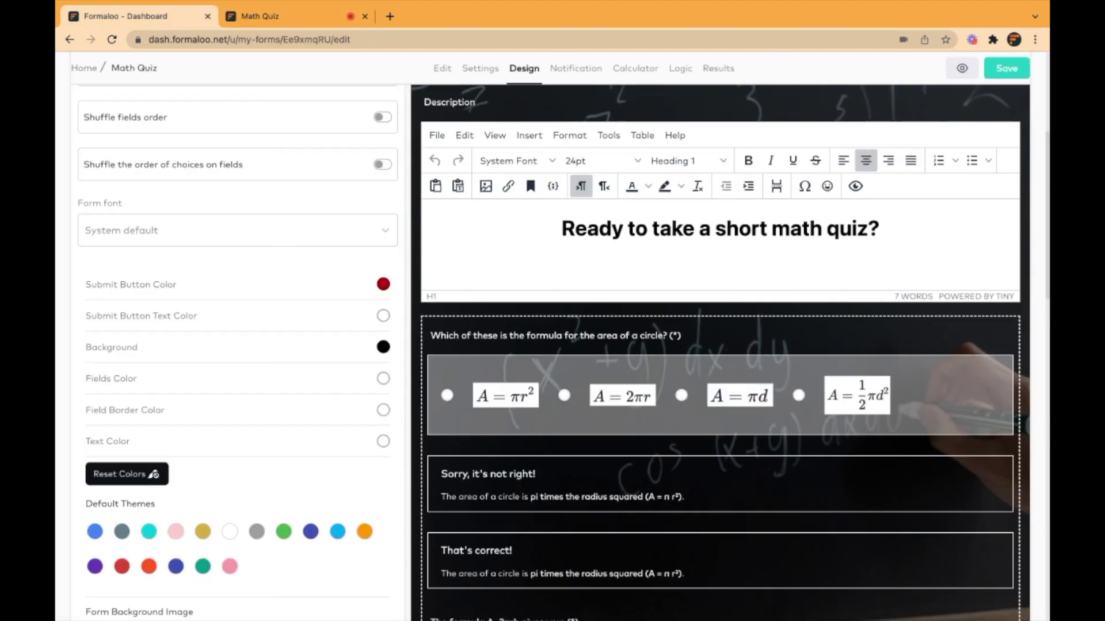
pyautogui.click(680, 68)
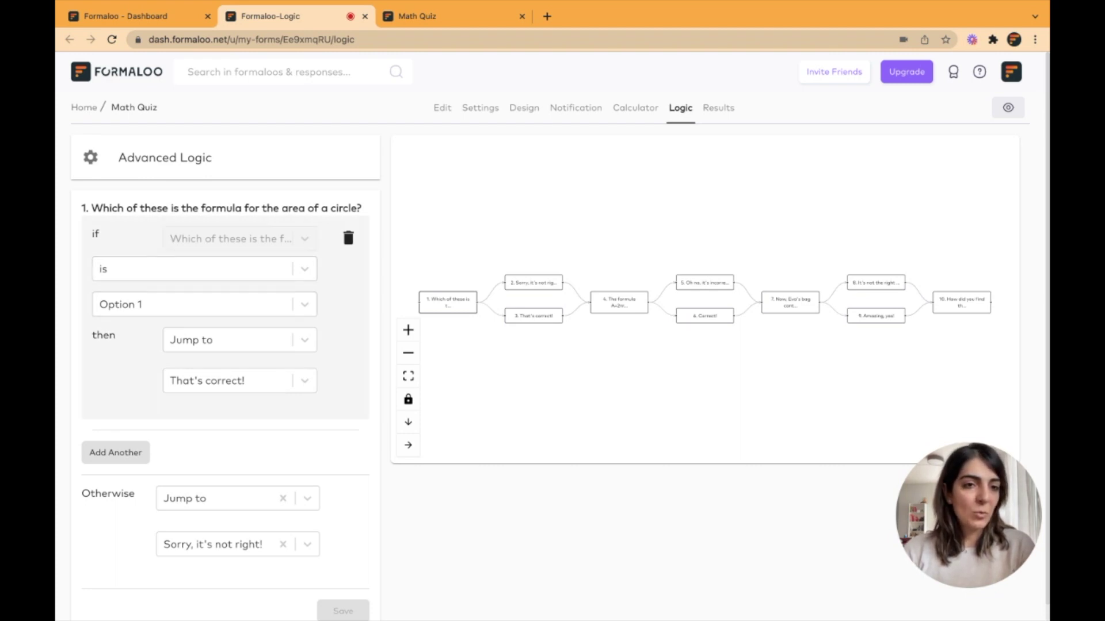
pyautogui.scroll(-1, 559, 335)
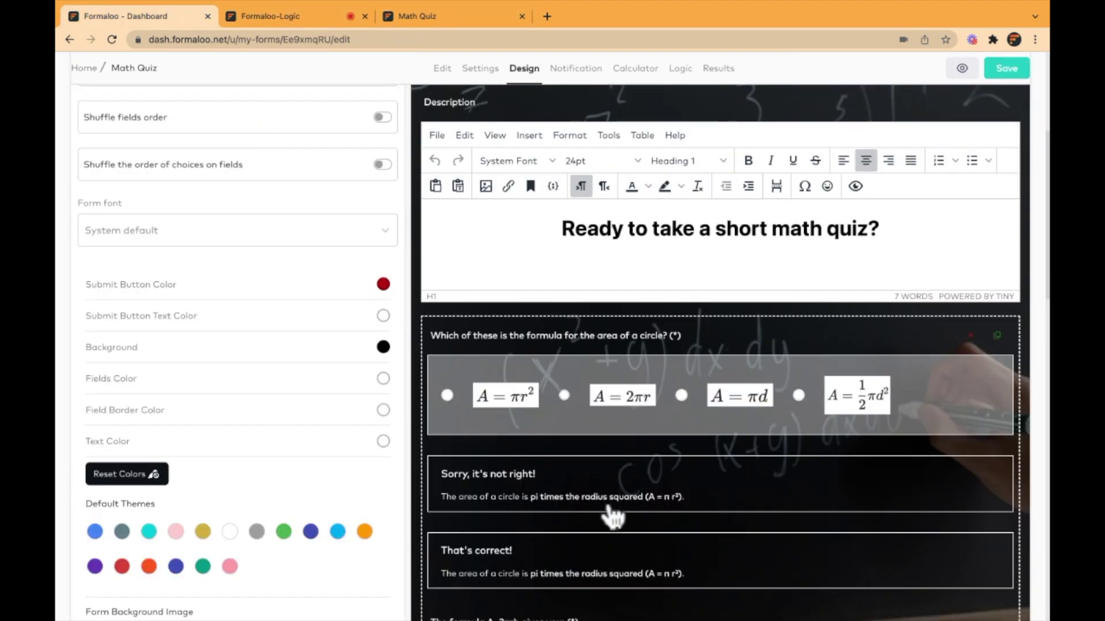
# Examine the form's feedback sections and the field settings of "That's correct!" and "Sorry, it's not right!".
pyautogui.scroll(-3, 613, 517)
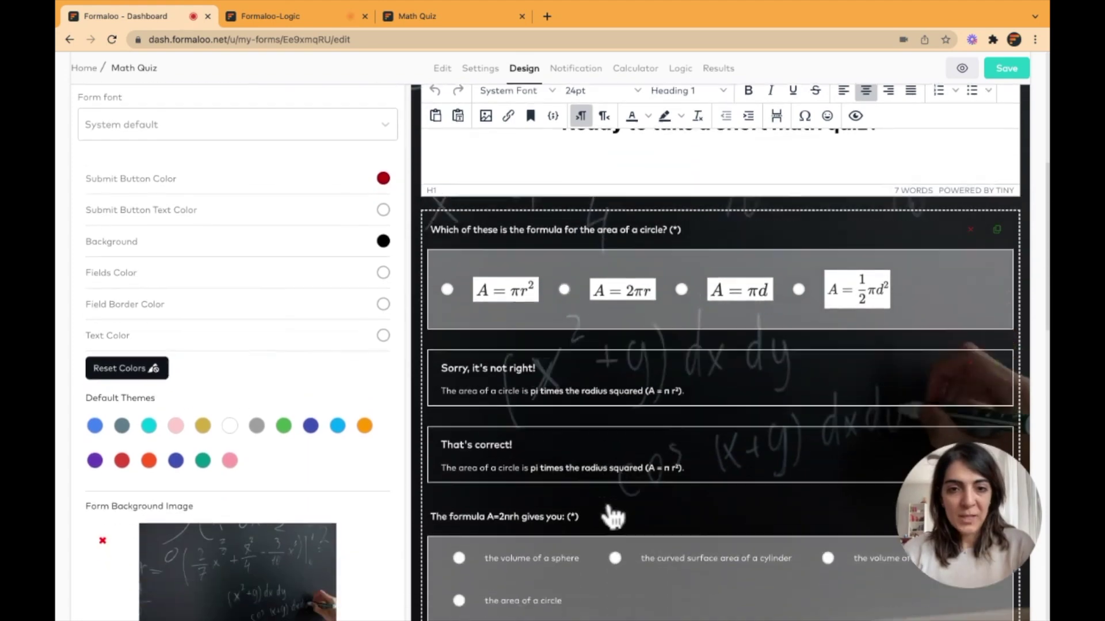
pyautogui.scroll(-1, 609, 515)
pyautogui.click(533, 392)
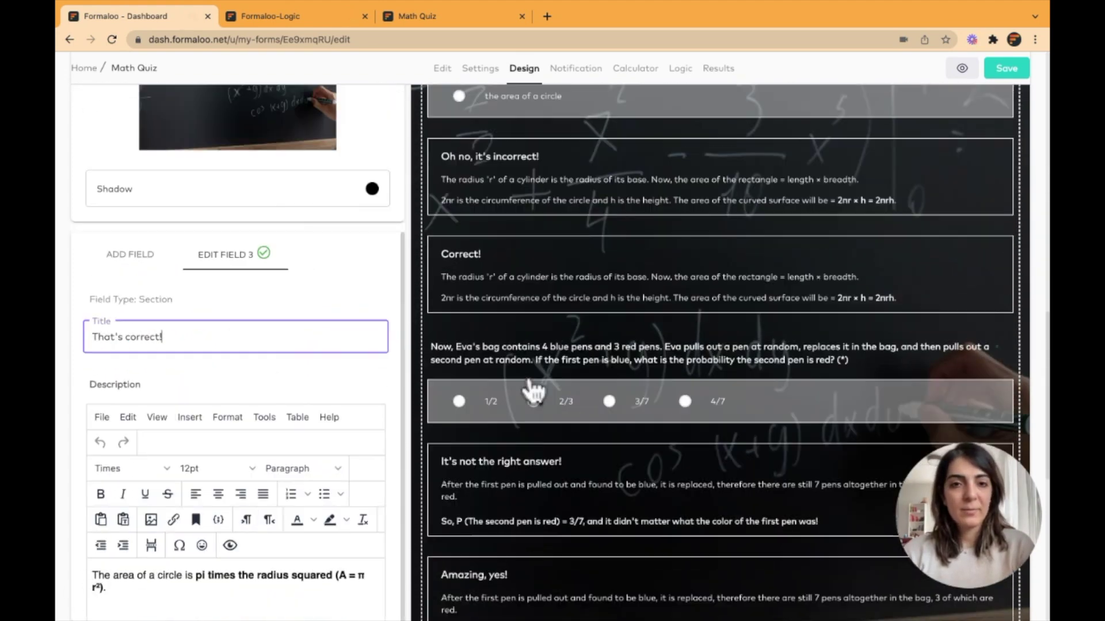
pyautogui.scroll(6, 767, 153)
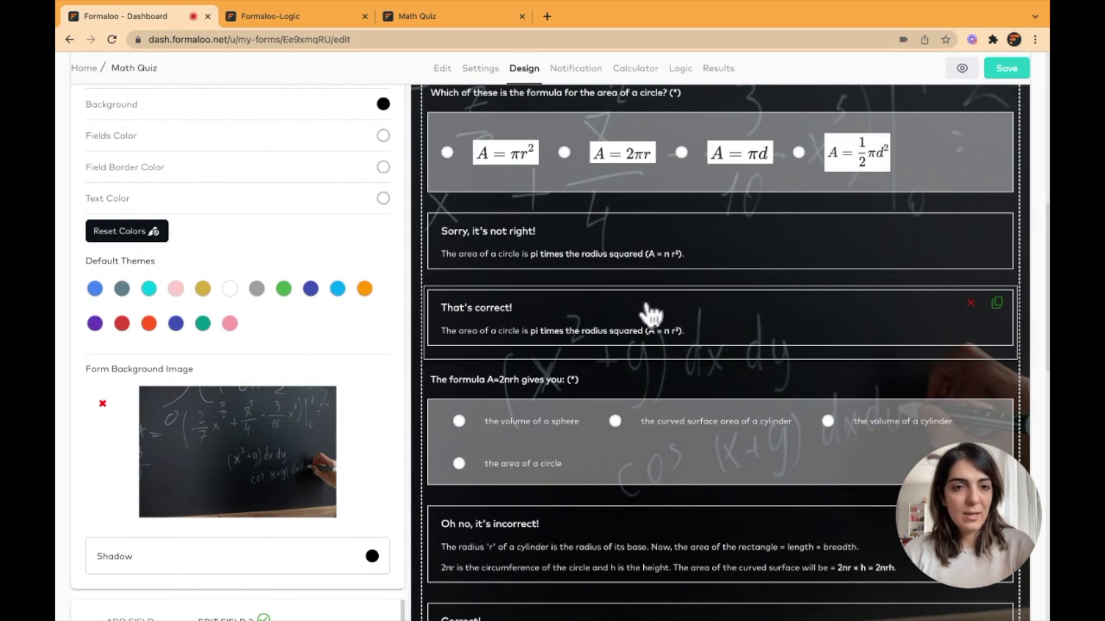
pyautogui.click(652, 313)
pyautogui.scroll(-10, 532, 327)
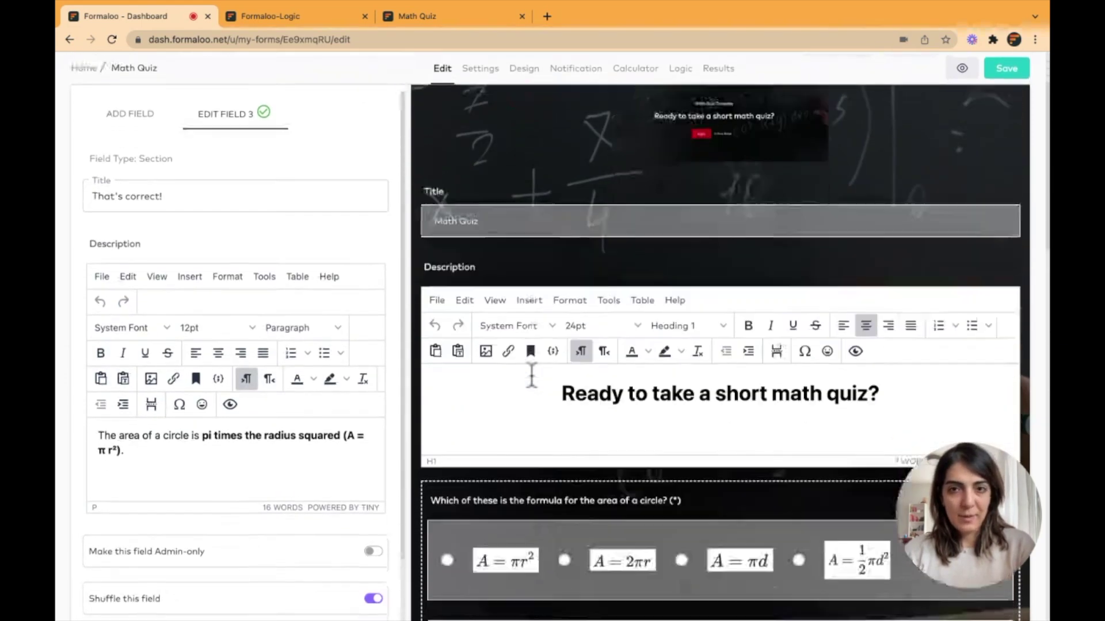
pyautogui.scroll(2, 533, 385)
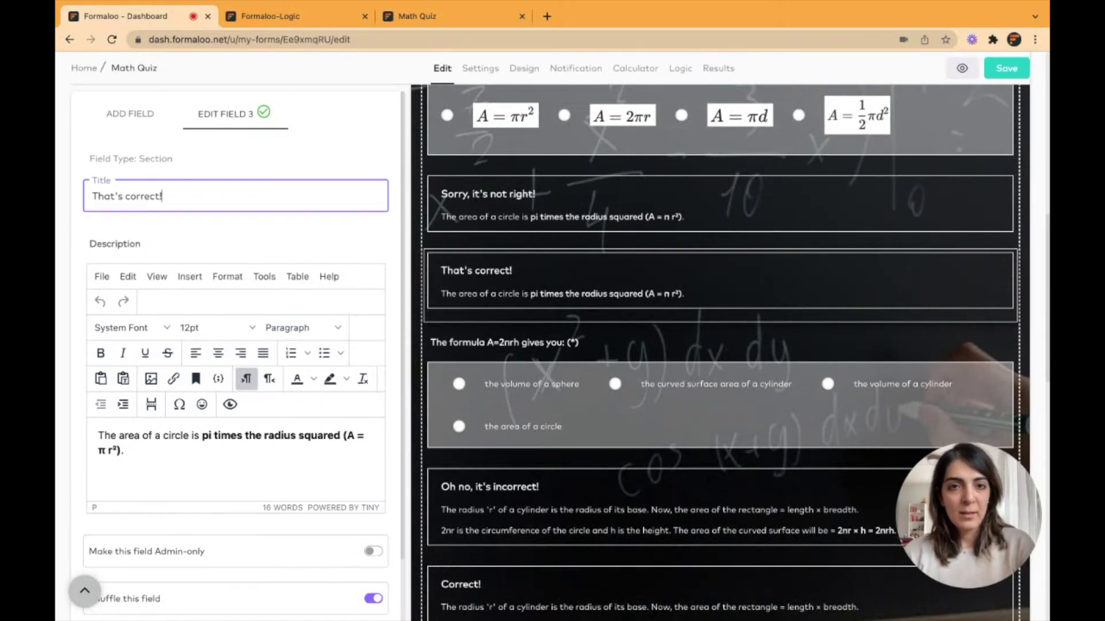
pyautogui.scroll(1, 708, 98)
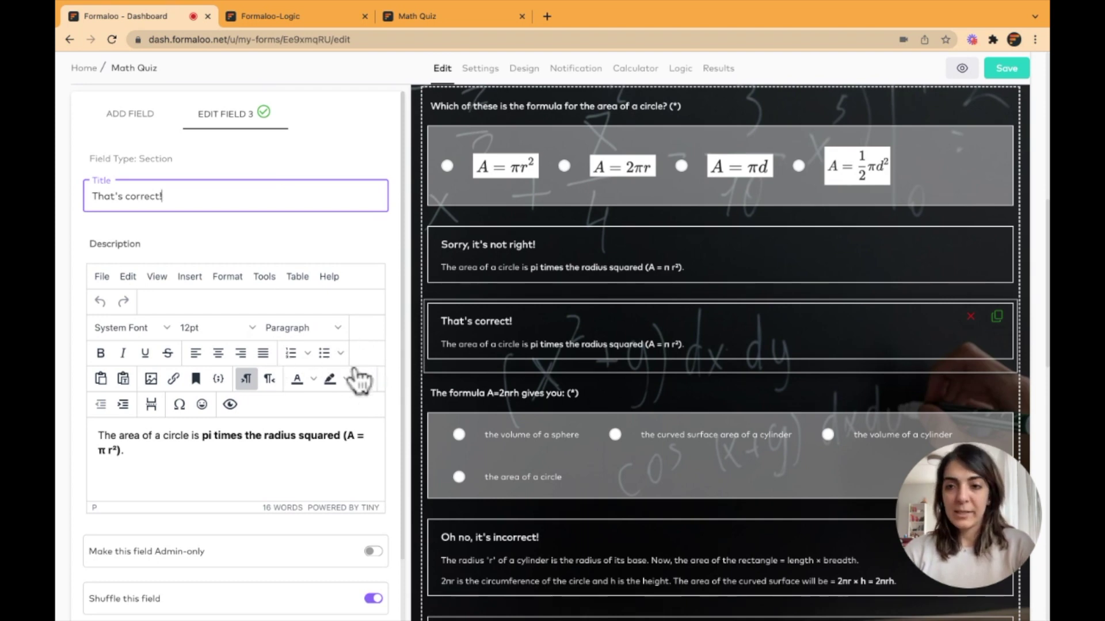
pyautogui.click(430, 179)
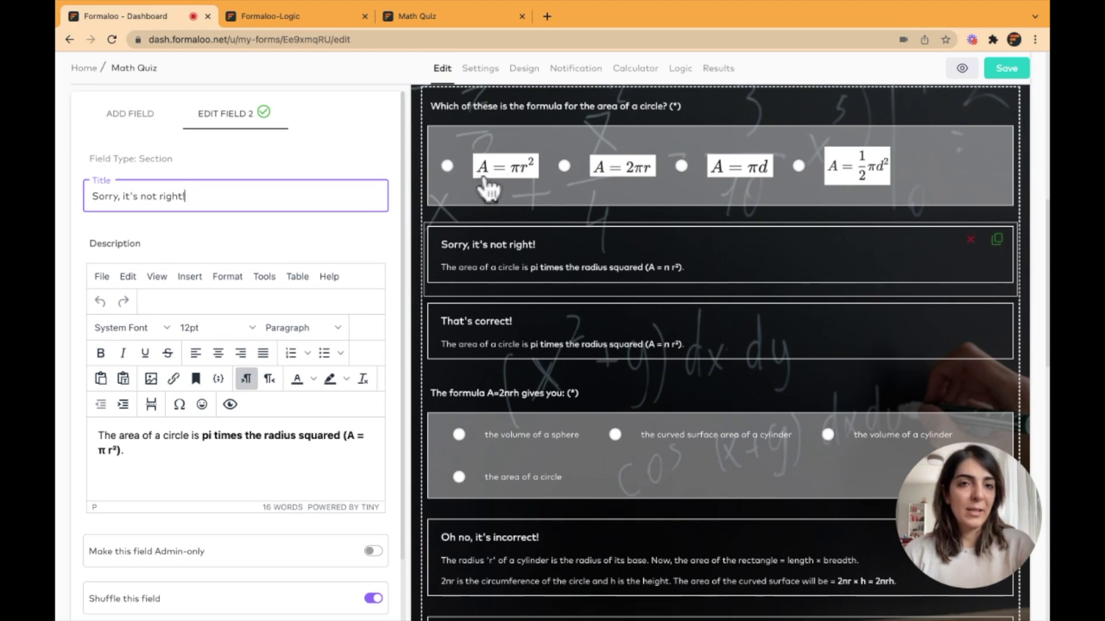
# Add an empty Section field between "Sorry, it's not right!" and "That's correct!", and delete that field again.
pyautogui.click(130, 113)
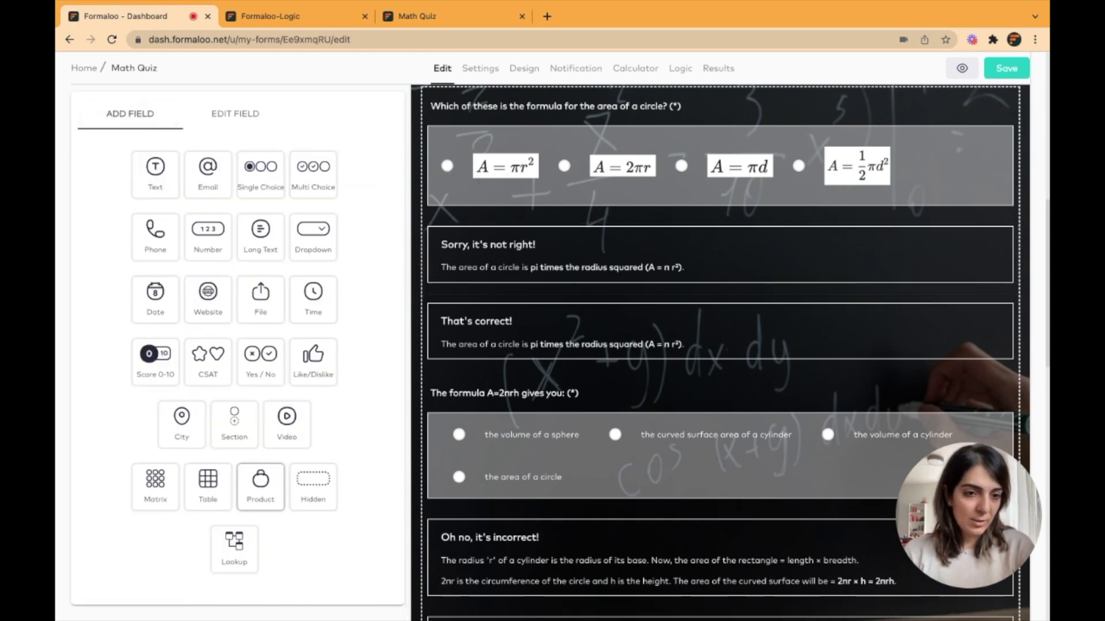
pyautogui.moveTo(234, 424); pyautogui.dragTo(719, 322)
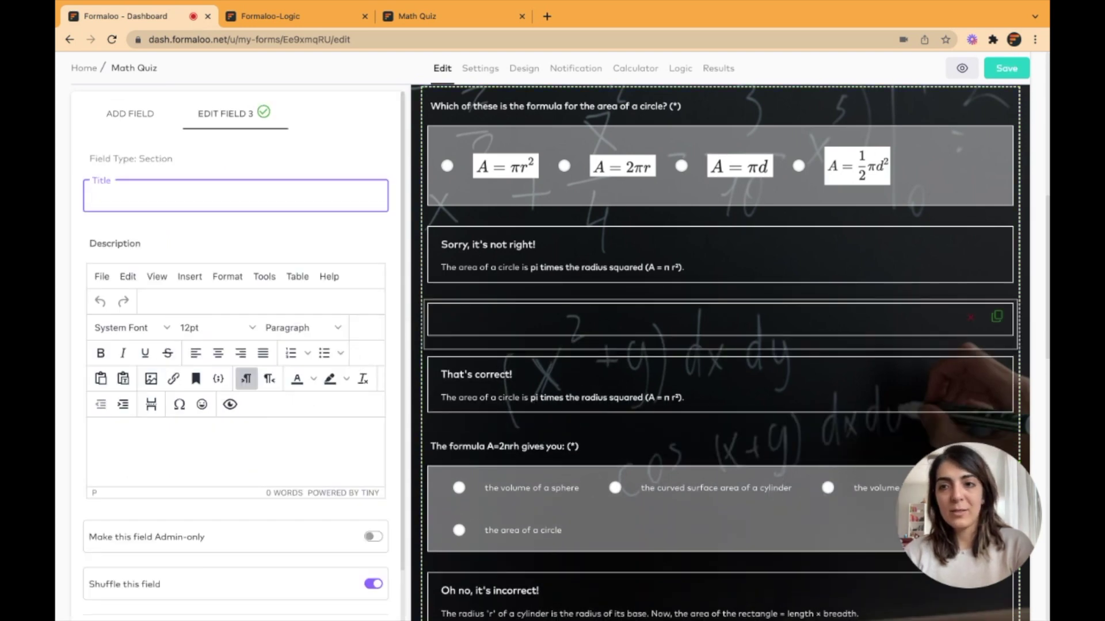
pyautogui.click(996, 317)
pyautogui.click(721, 324)
pyautogui.press('Return')
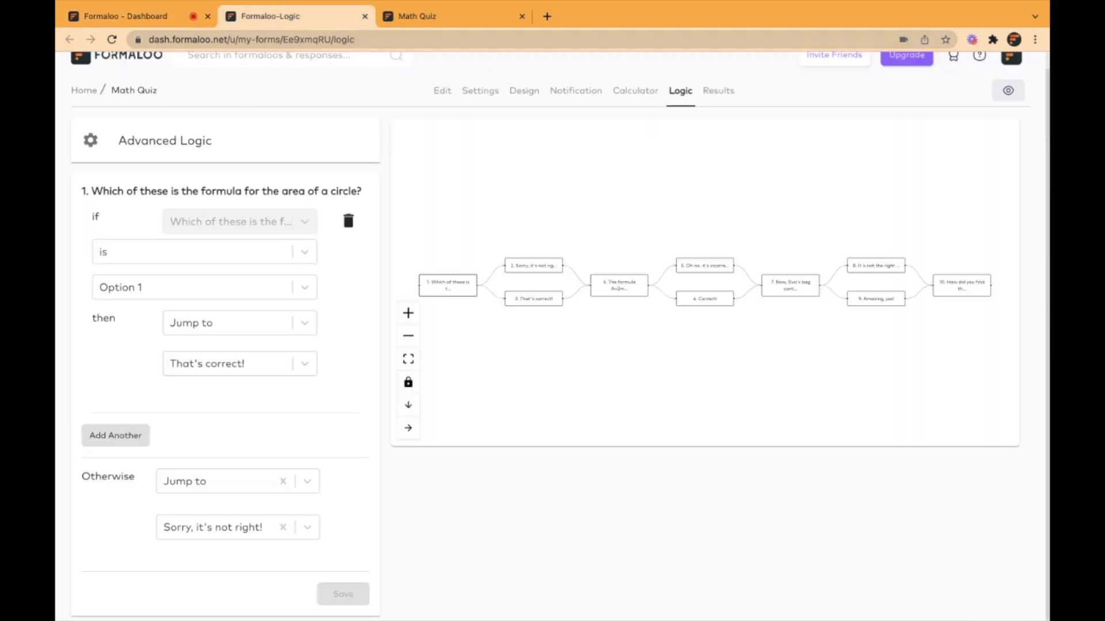
# Return to the quiz preview, go back to the circle-area question, and test answer A again.
pyautogui.click(438, 16)
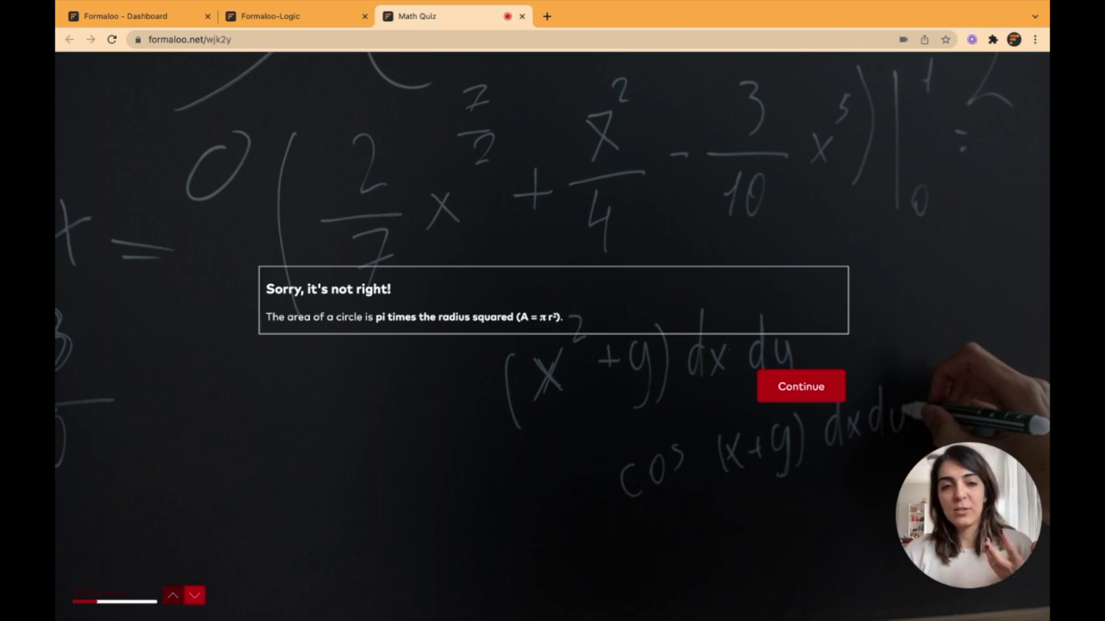
pyautogui.click(172, 596)
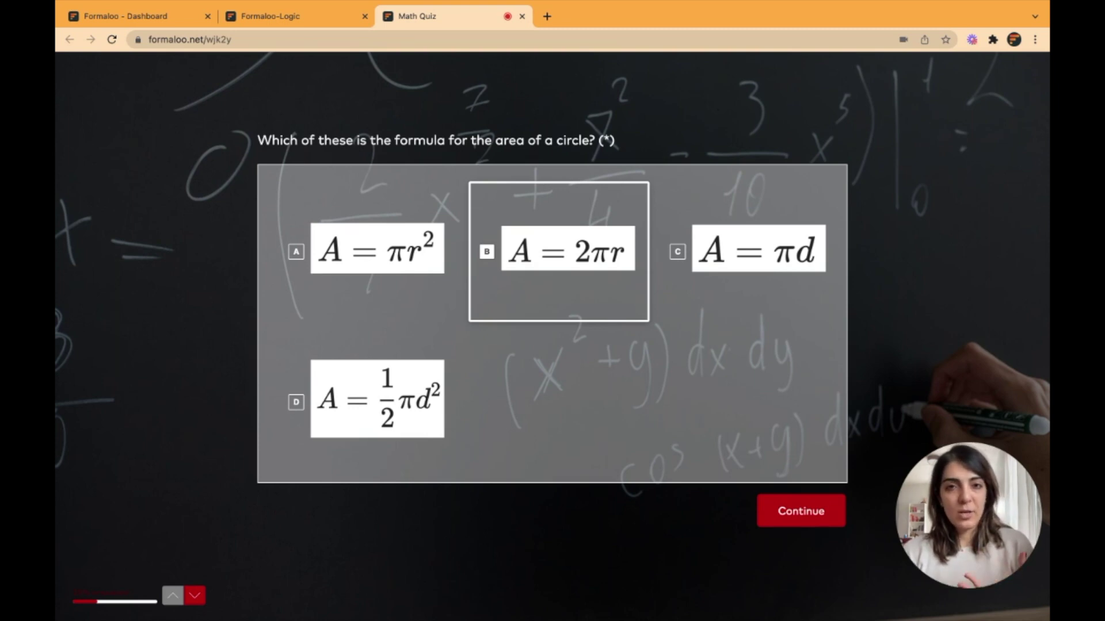
pyautogui.press('a')
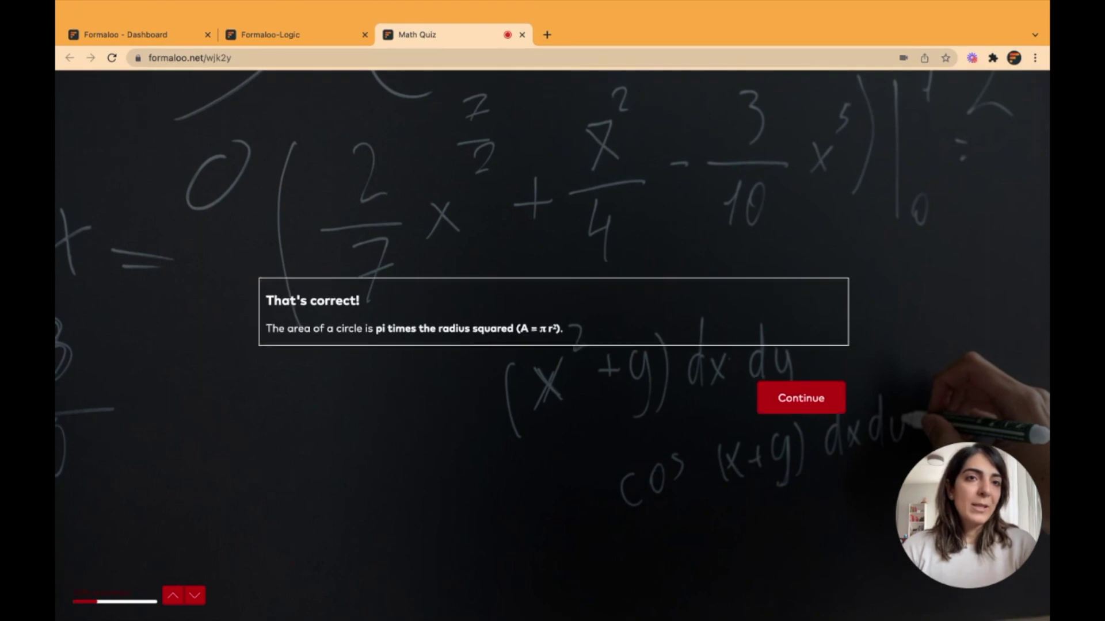
# Return to the form editor and open the form's calculator, looking through the listed questions.
pyautogui.click(132, 16)
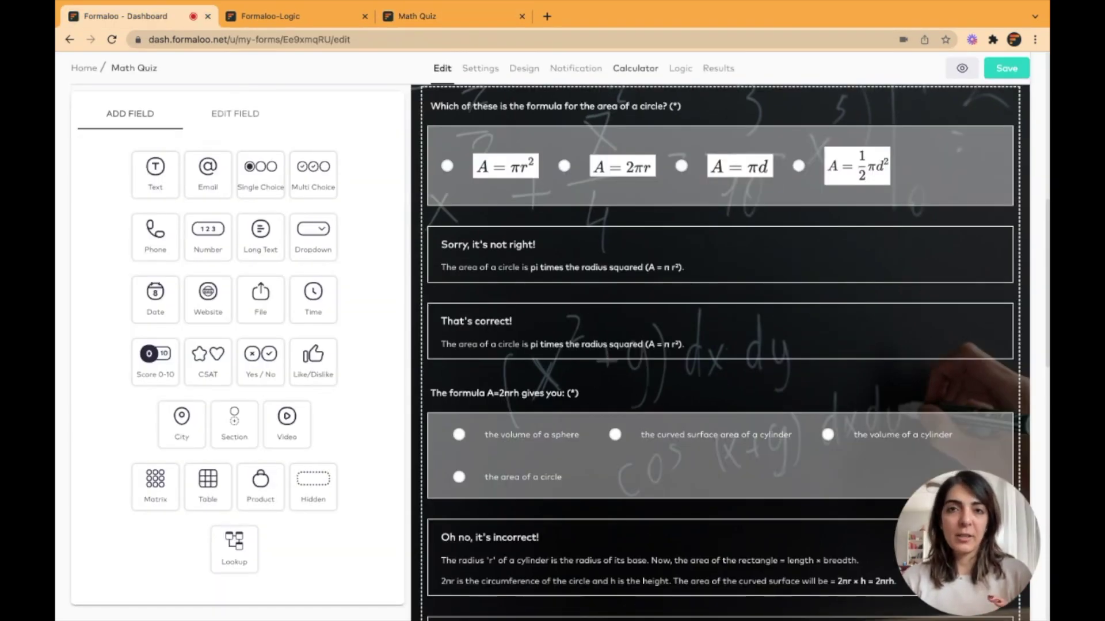
pyautogui.click(635, 67)
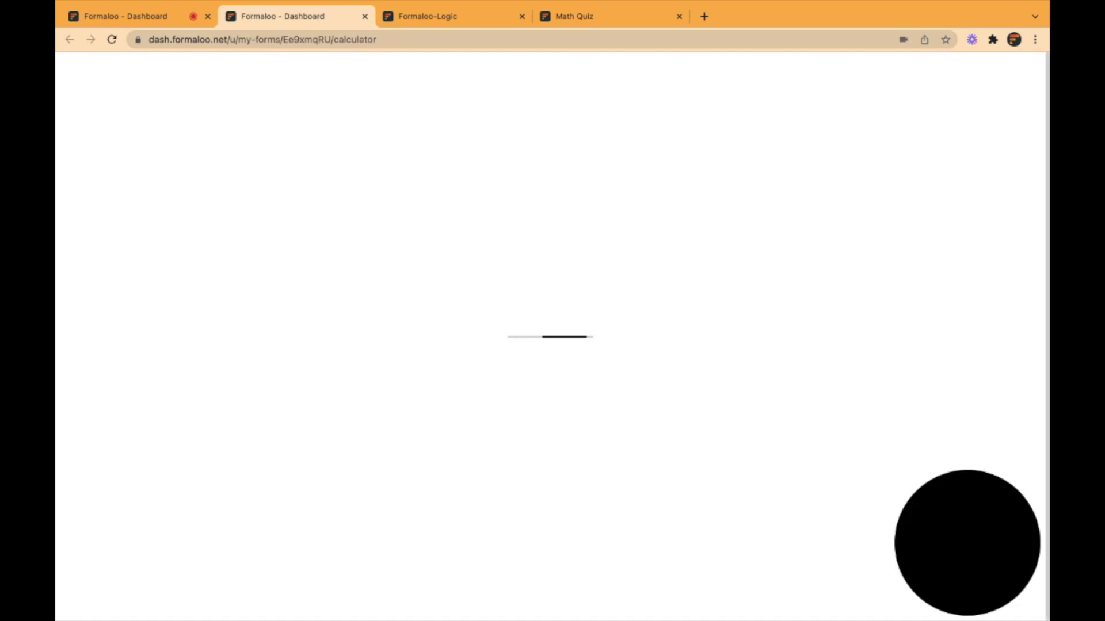
pyautogui.scroll(-3, 638, 434)
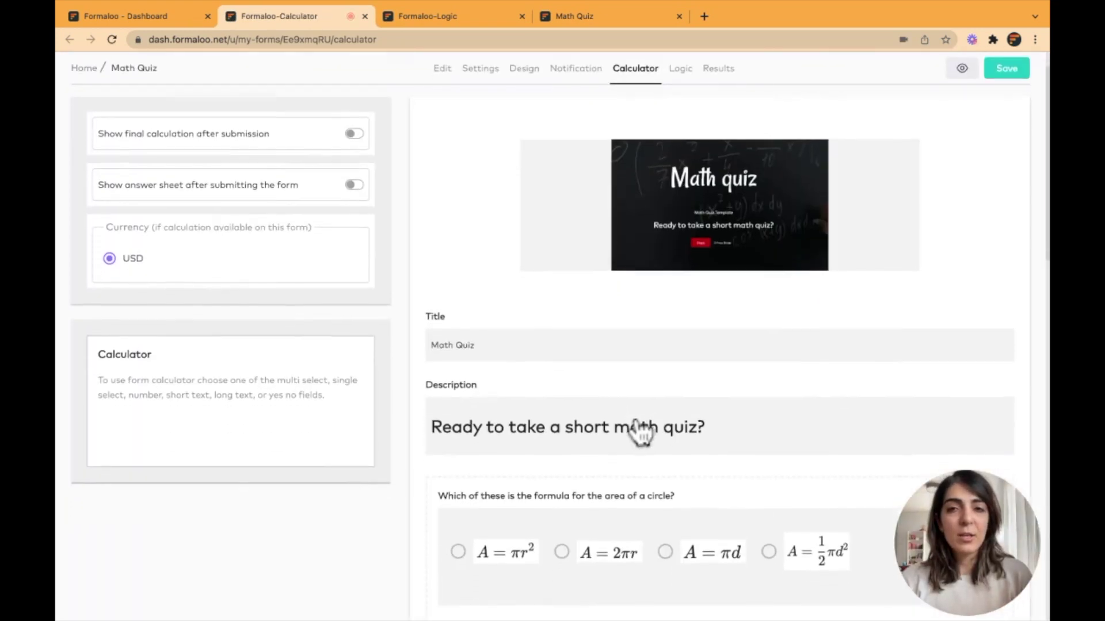
pyautogui.scroll(-5, 638, 431)
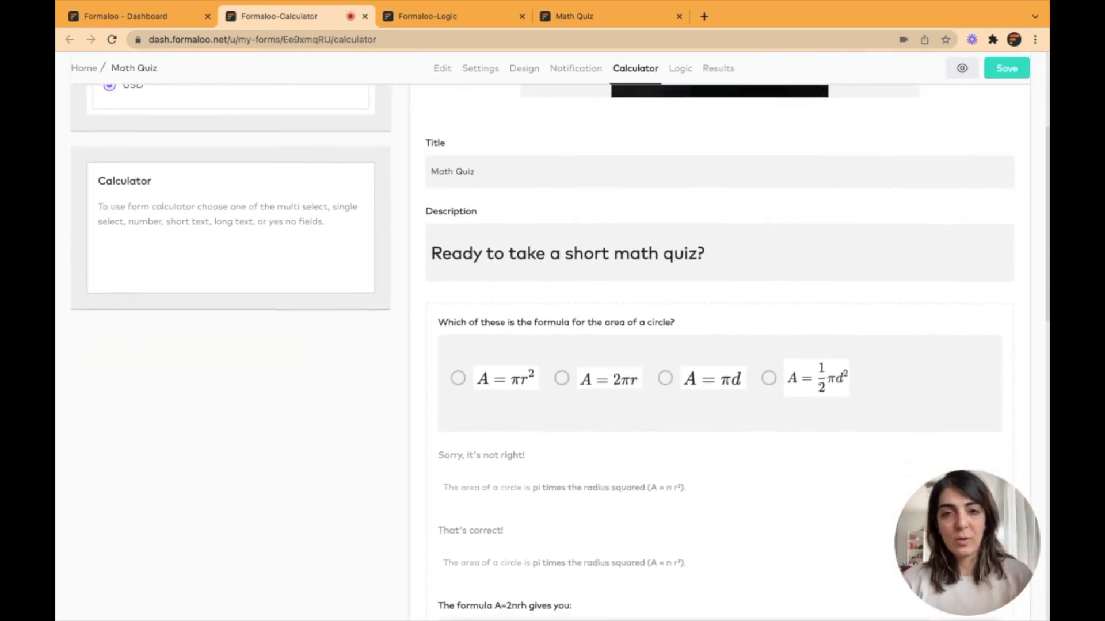
pyautogui.scroll(-3, 722, 353)
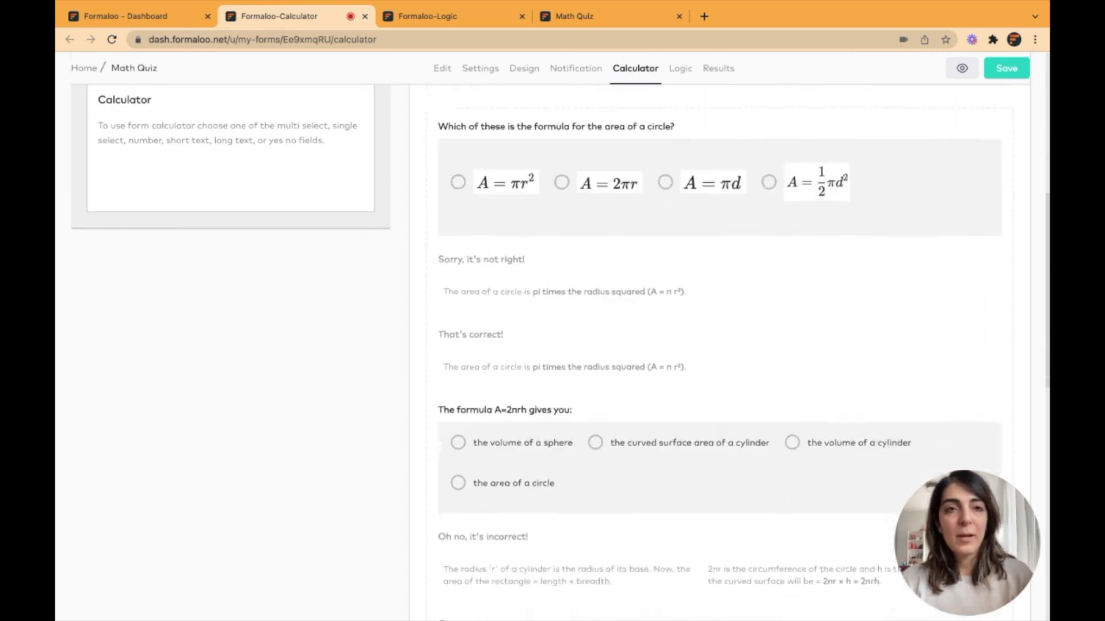
# Add a calculation to the circle-area question that adds 1 to the score if the answer was Choice 1.
pyautogui.click(719, 174)
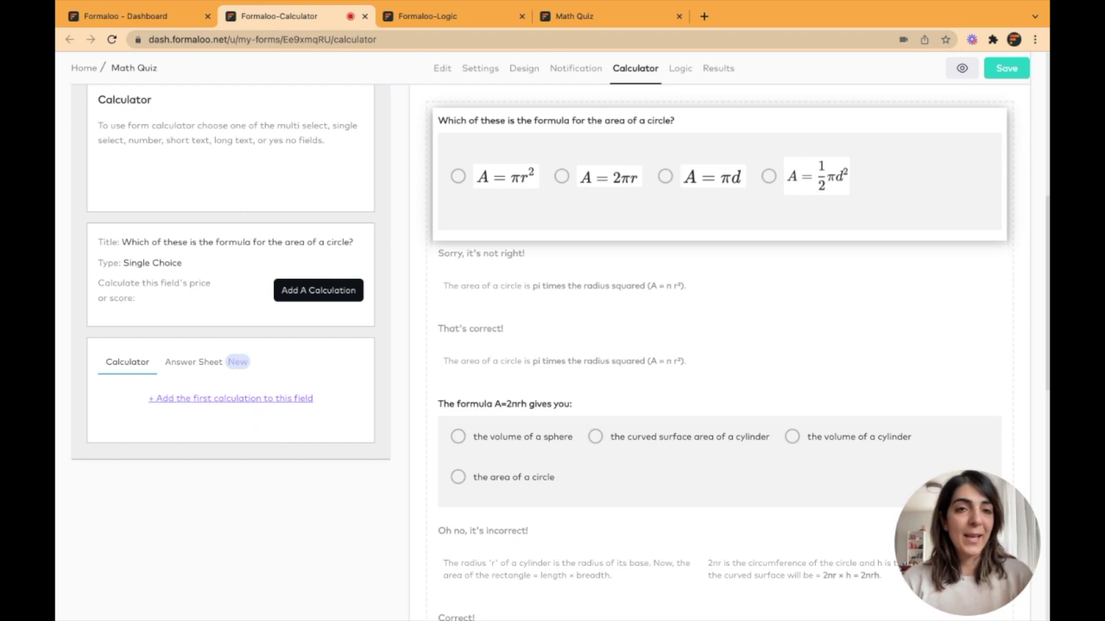
pyautogui.scroll(1, 719, 352)
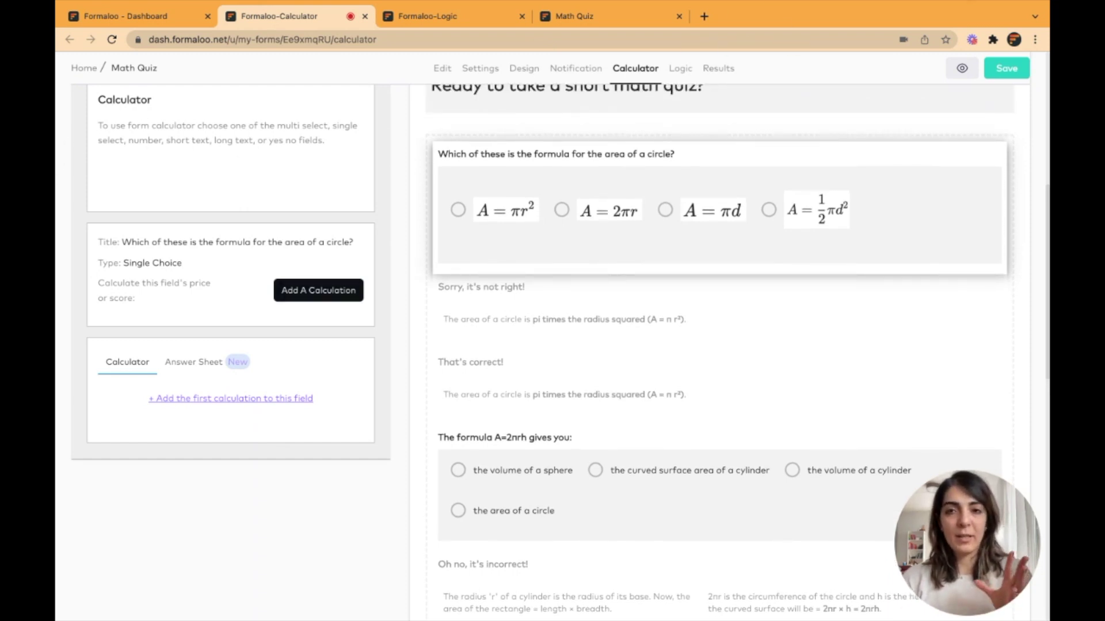
pyautogui.click(230, 398)
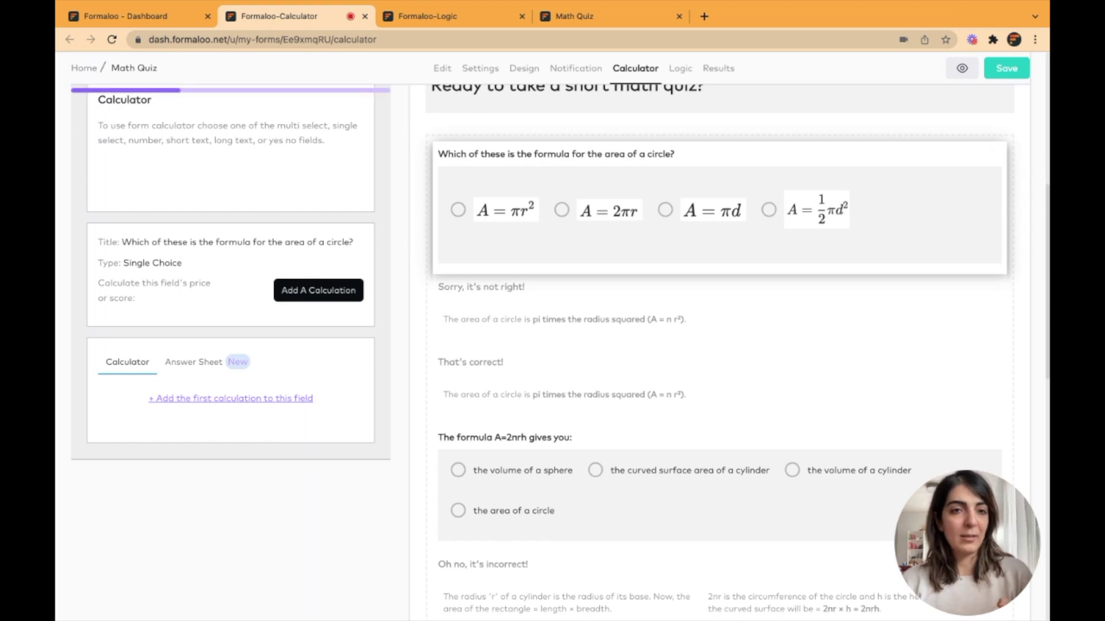
pyautogui.scroll(-1, 230, 339)
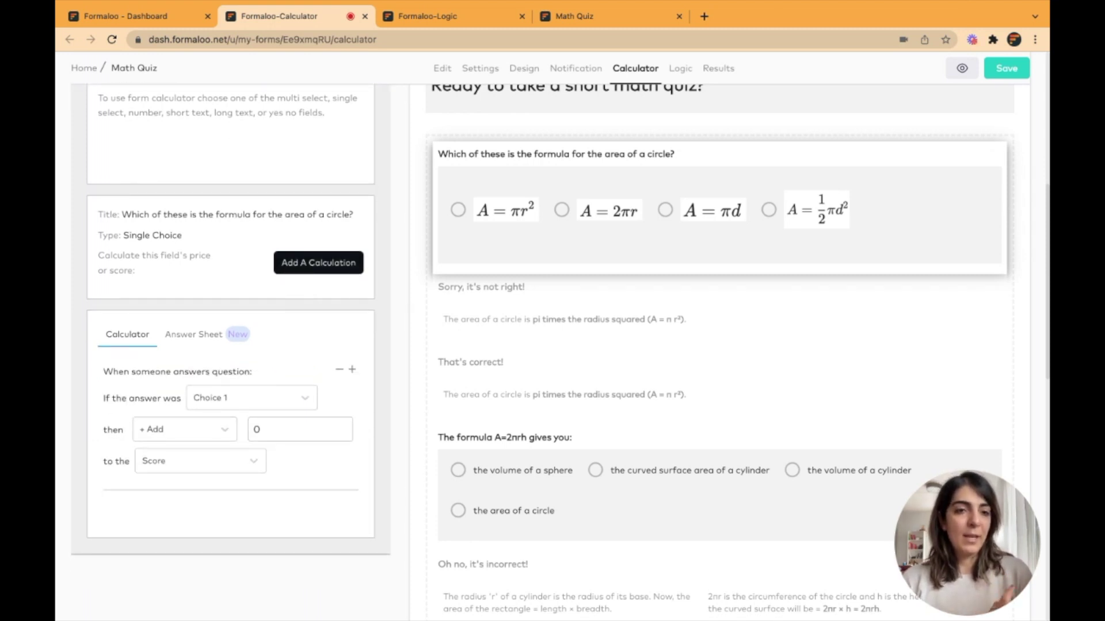
pyautogui.click(299, 430)
pyautogui.doubleClick(256, 429)
pyautogui.write('1')
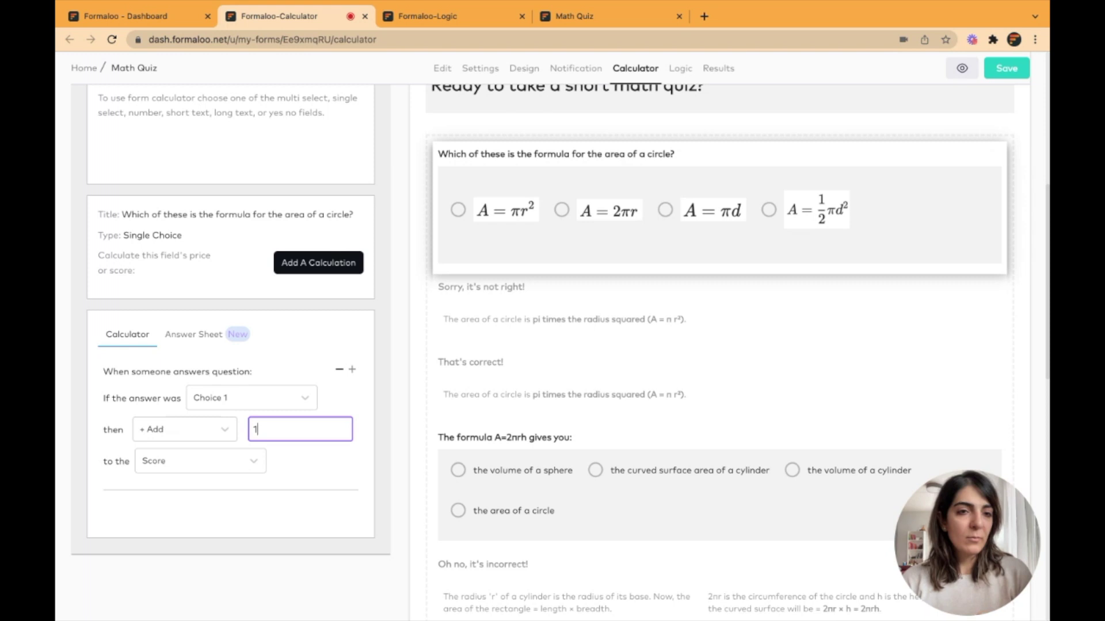
# Add a second calculation to the circle-area question that subtracts 1 from the score if the answer was Choice 2.
pyautogui.press('Return')
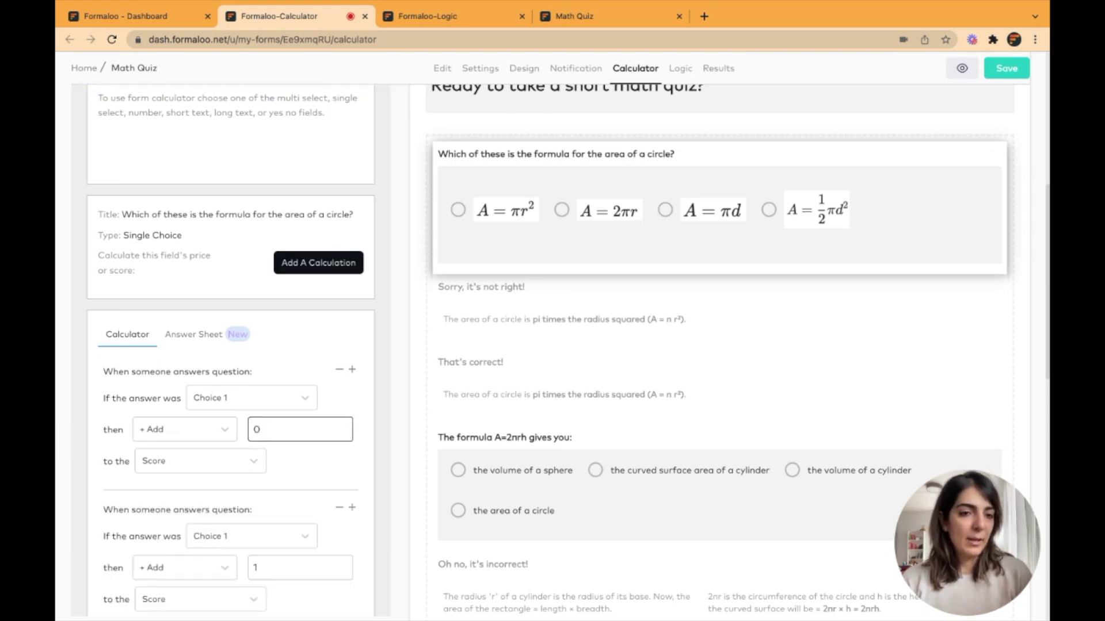
pyautogui.scroll(-1, 230, 349)
pyautogui.click(251, 381)
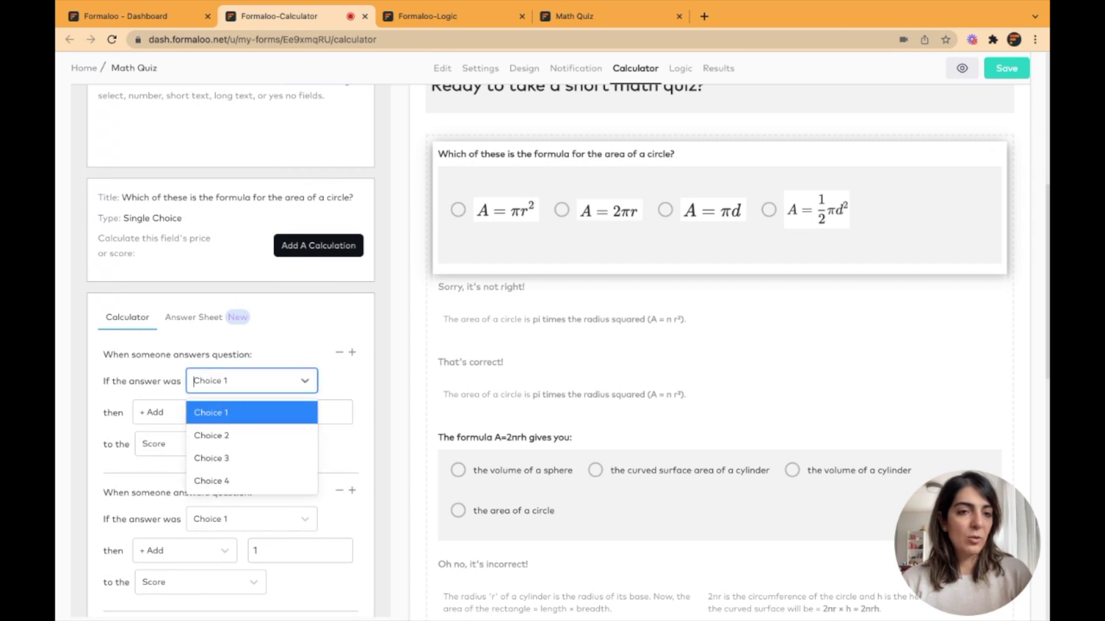
pyautogui.click(211, 435)
pyautogui.click(184, 412)
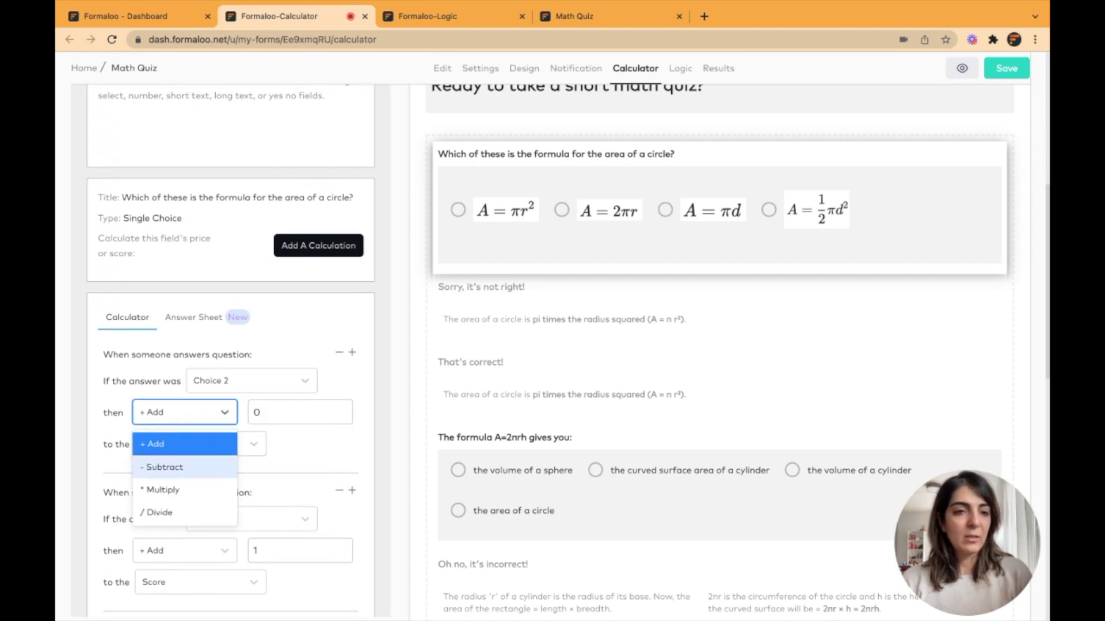
pyautogui.click(164, 467)
pyautogui.doubleClick(256, 412)
pyautogui.write('1')
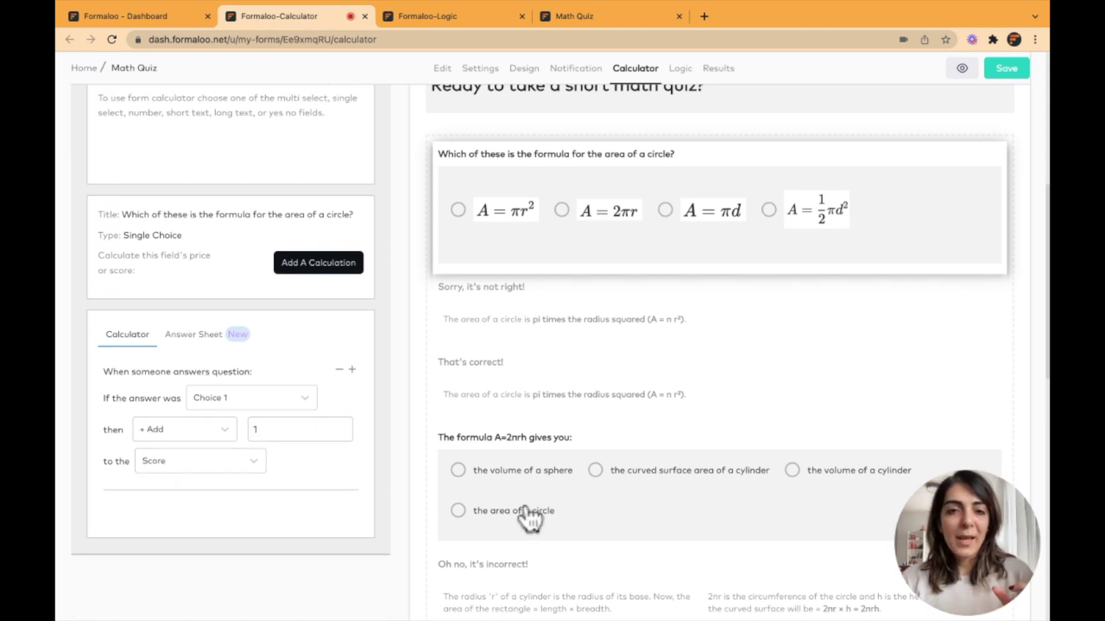
# Add a first score calculation to the question about the formula A=2πrh and open its answer choices.
pyautogui.scroll(-3, 525, 513)
pyautogui.click(574, 302)
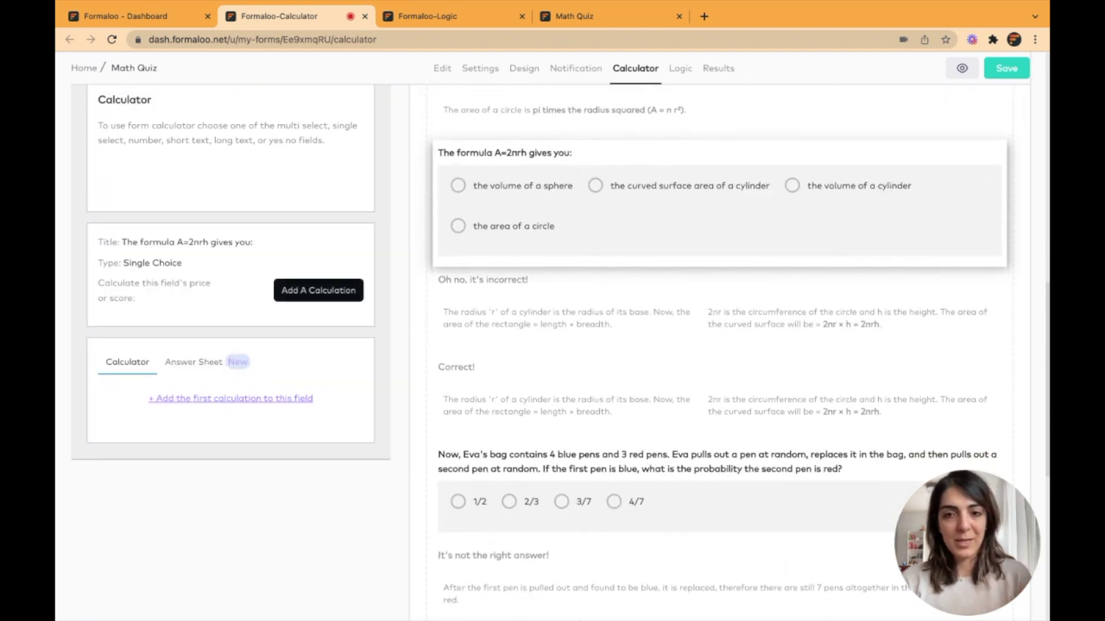
pyautogui.click(230, 399)
pyautogui.click(183, 456)
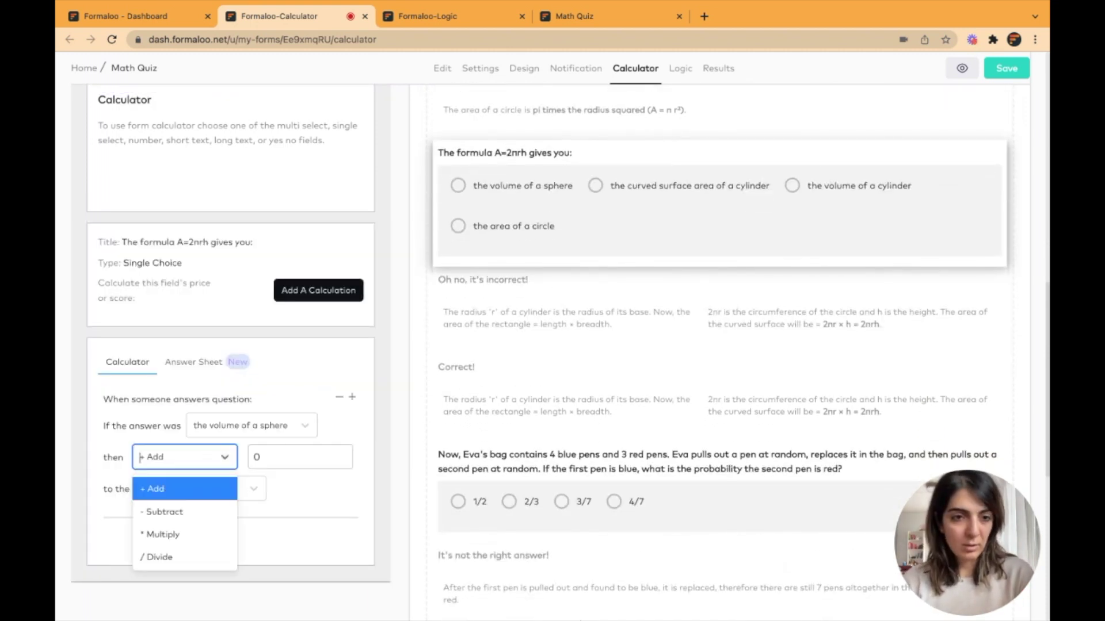
pyautogui.click(250, 425)
# Add a calculation to the pen probability question that adds 1 to the score if the answer was 3/7.
pyautogui.click(543, 518)
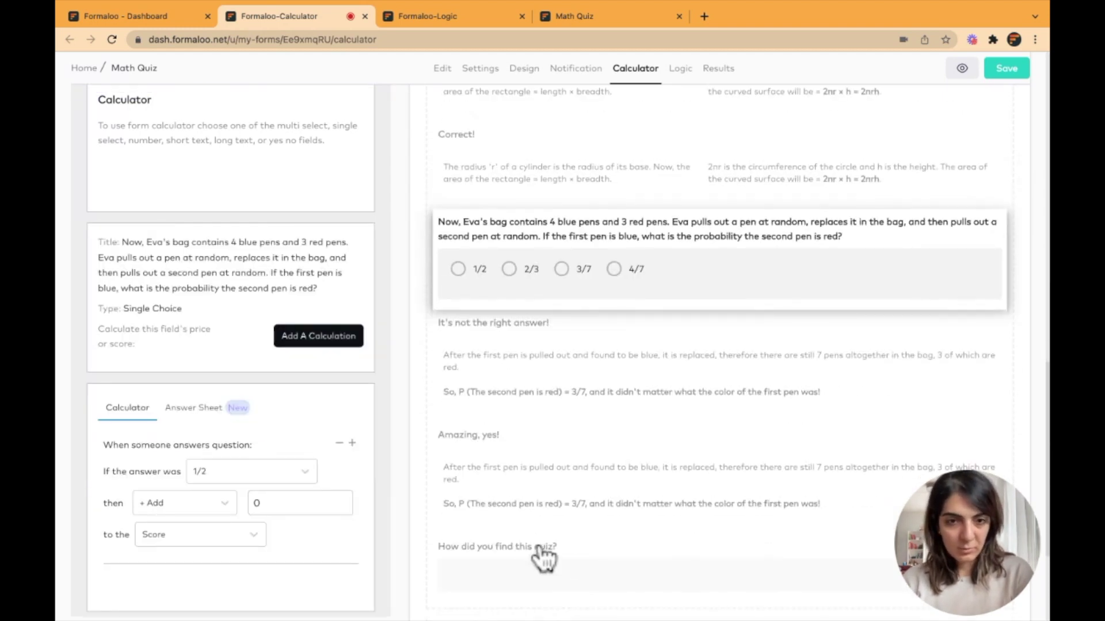
pyautogui.click(300, 503)
pyautogui.write('1')
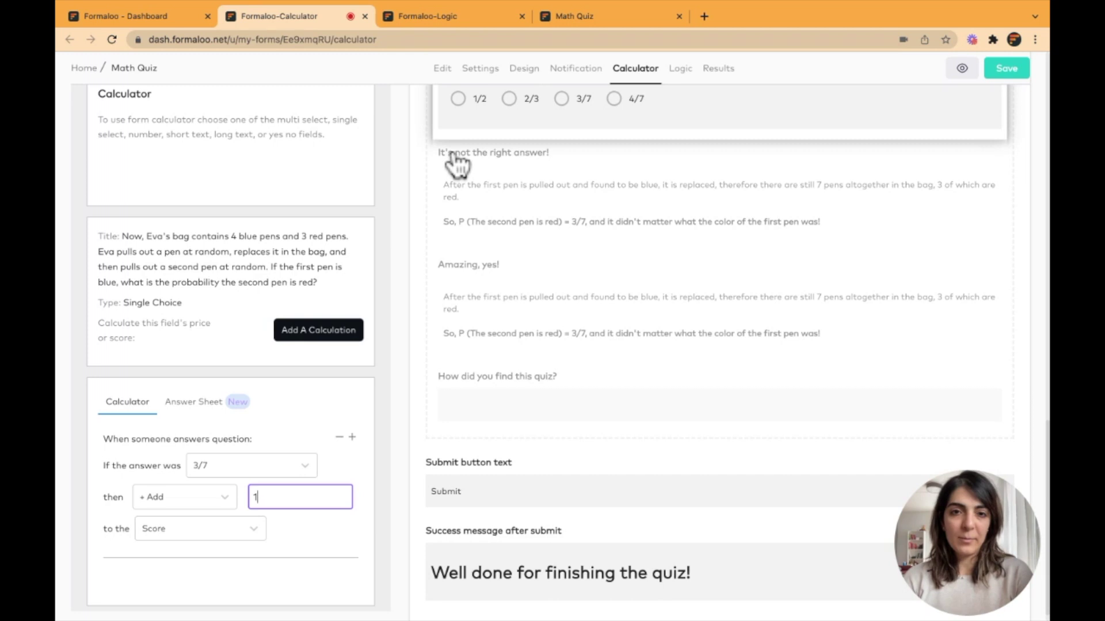
pyautogui.scroll(4, 458, 166)
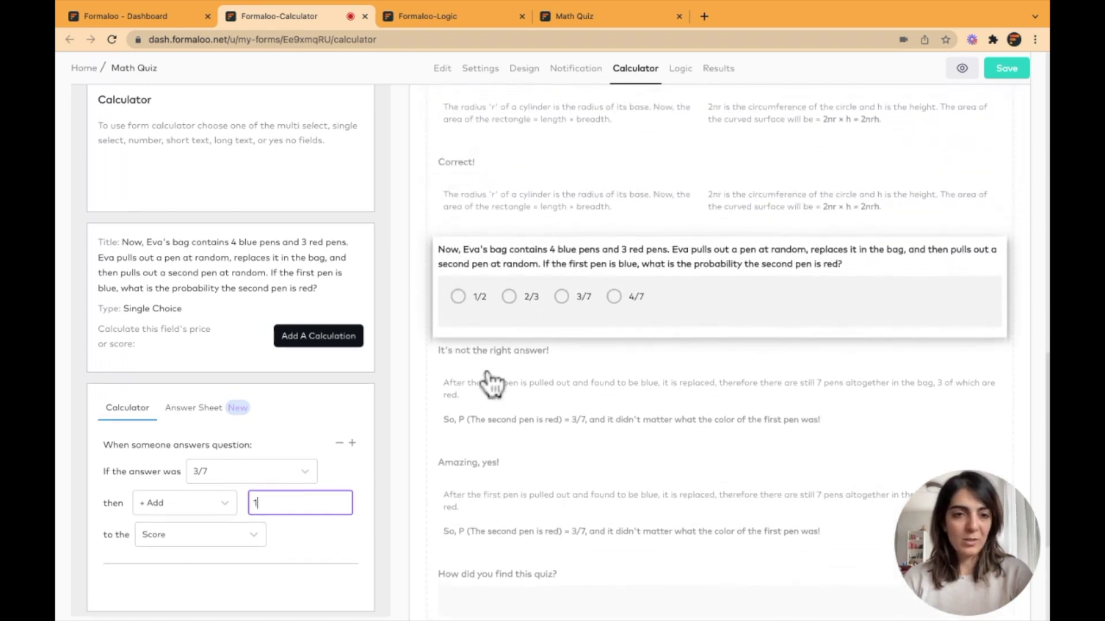
# Save the quiz's score calculations and start a live preview of the quiz.
pyautogui.scroll(5, 486, 383)
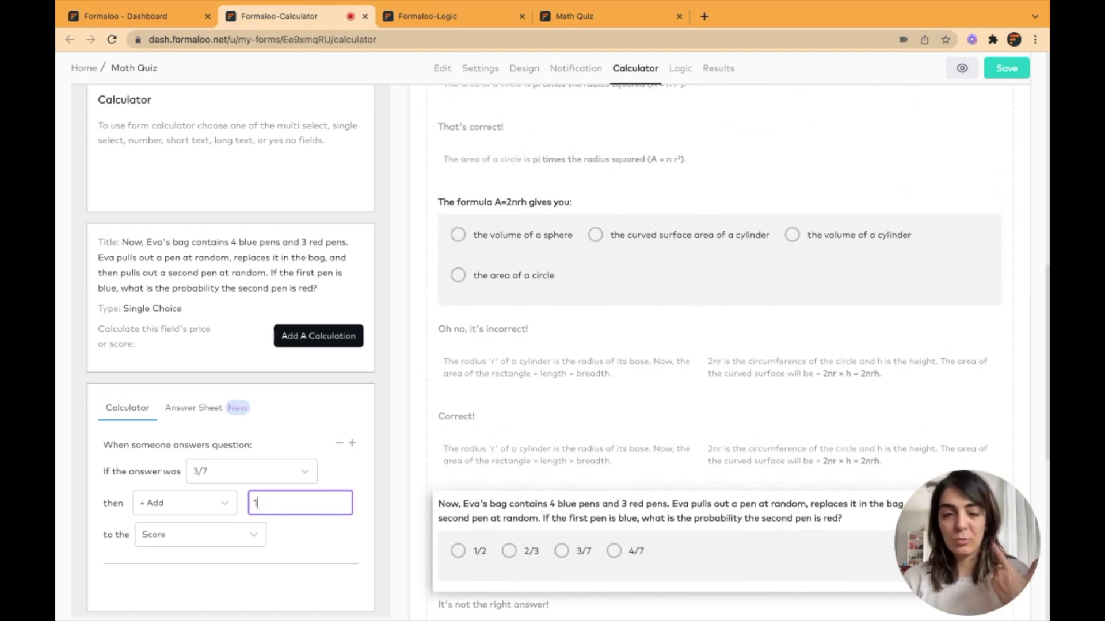
pyautogui.click(1007, 67)
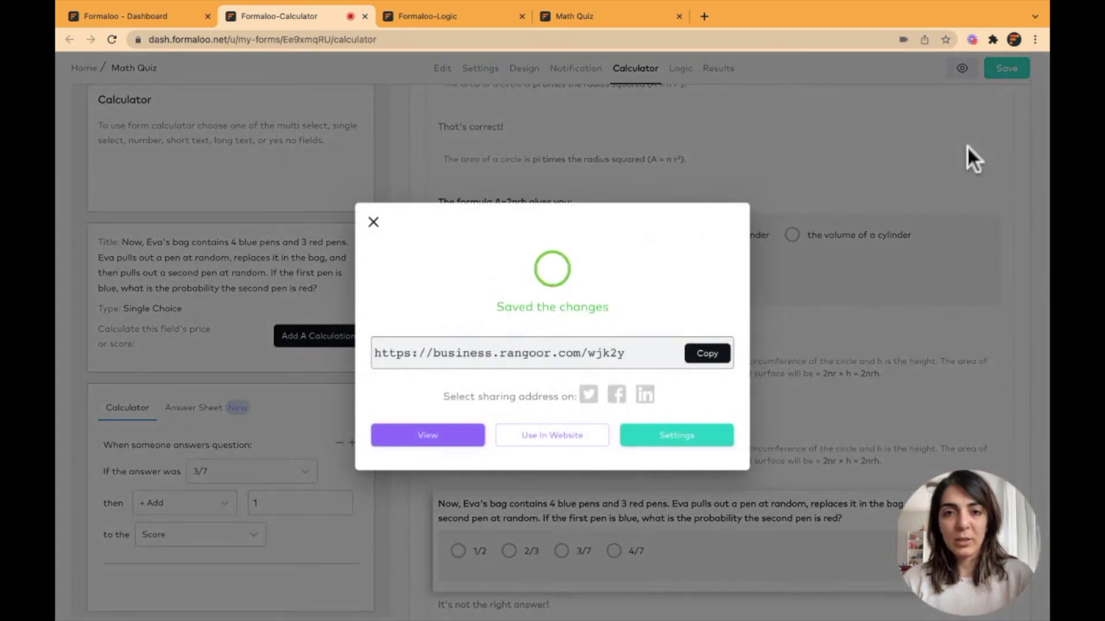
pyautogui.click(968, 146)
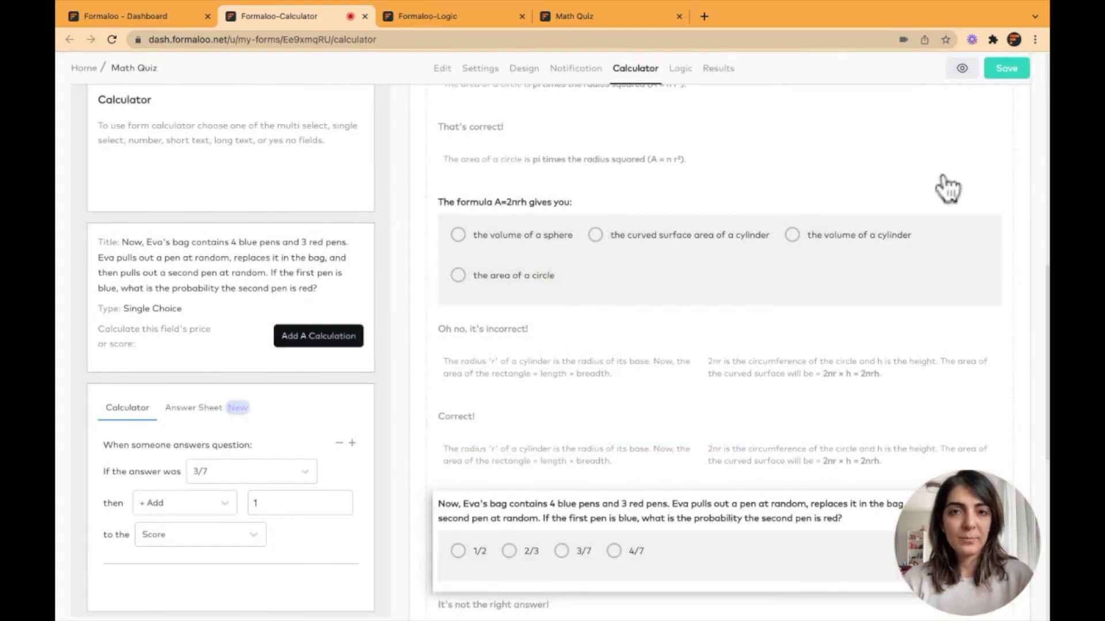
pyautogui.click(961, 68)
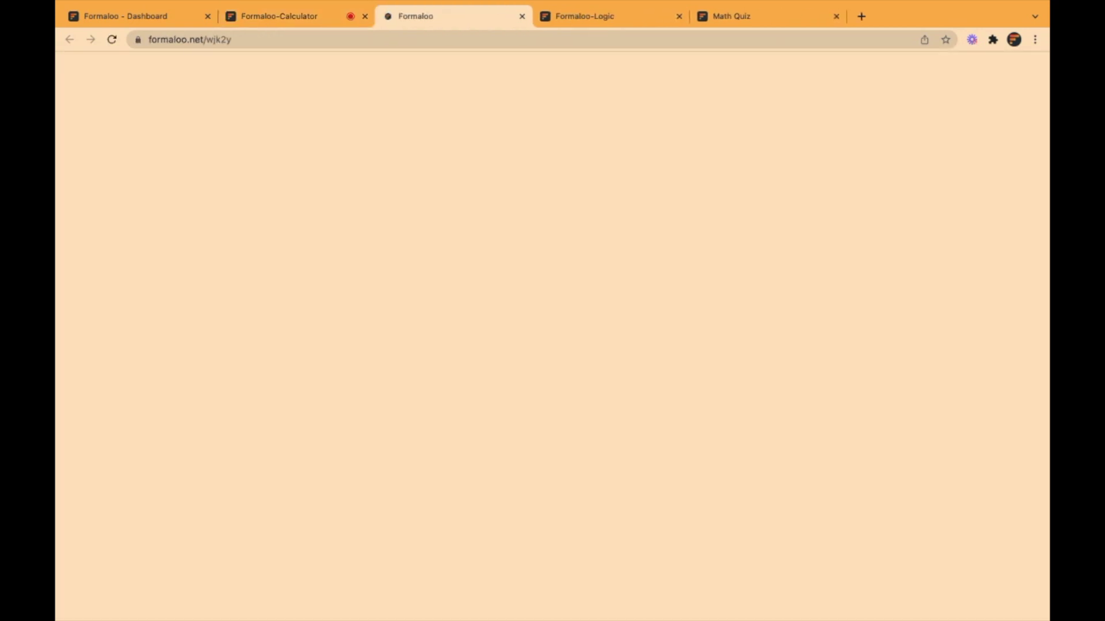
pyautogui.press('Return')
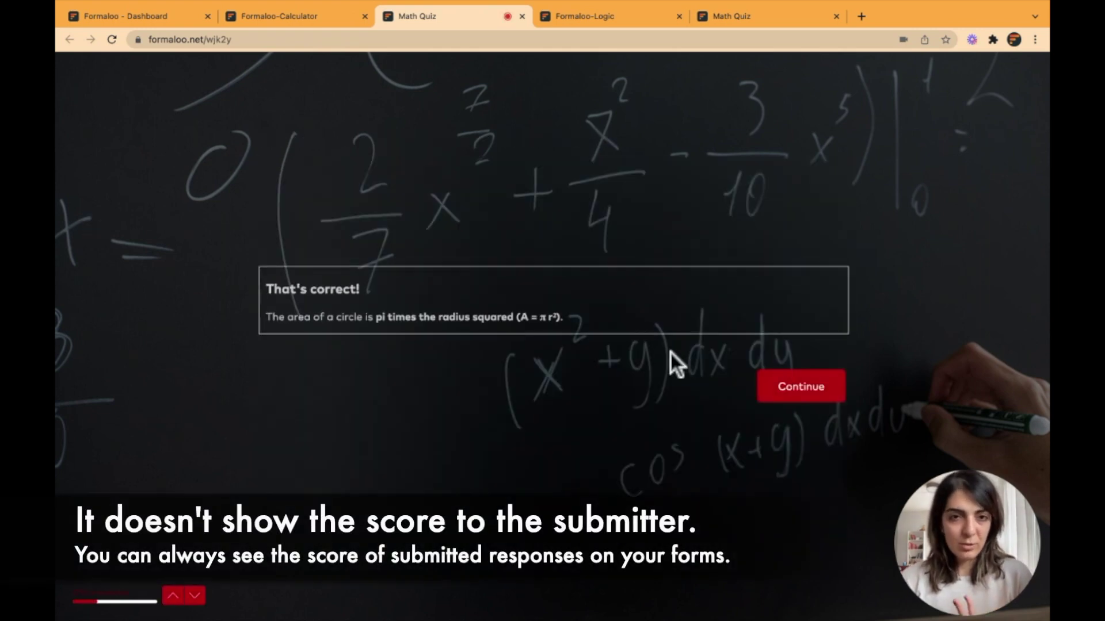
# Enable showing the final calculation after submission for the Math Quiz and save the change.
pyautogui.click(280, 16)
pyautogui.scroll(15, 444, 239)
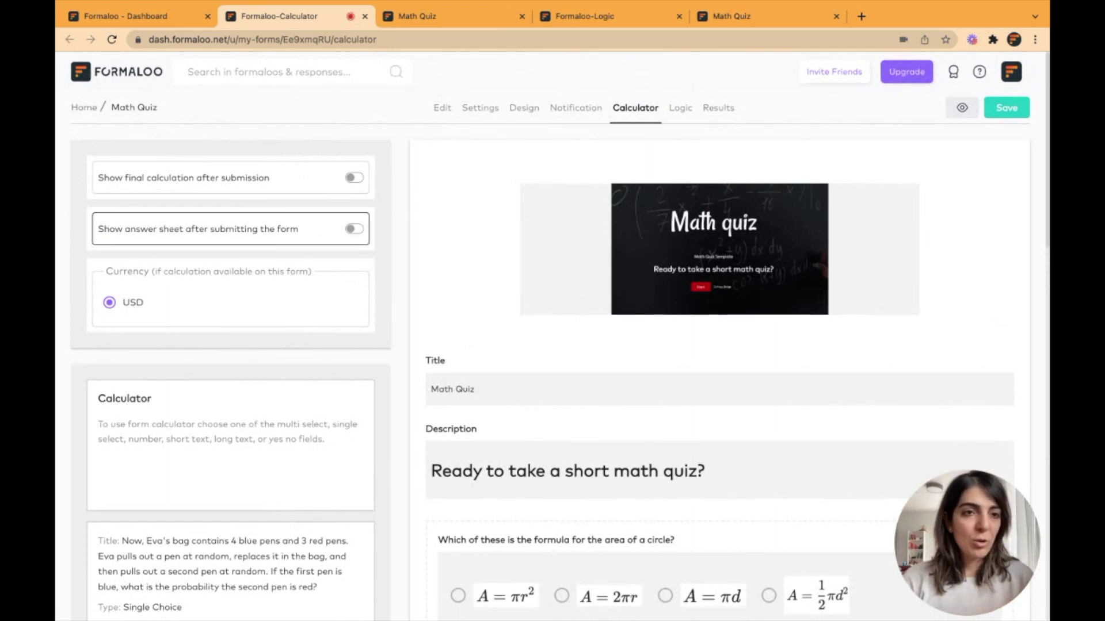
pyautogui.click(354, 177)
pyautogui.click(1006, 107)
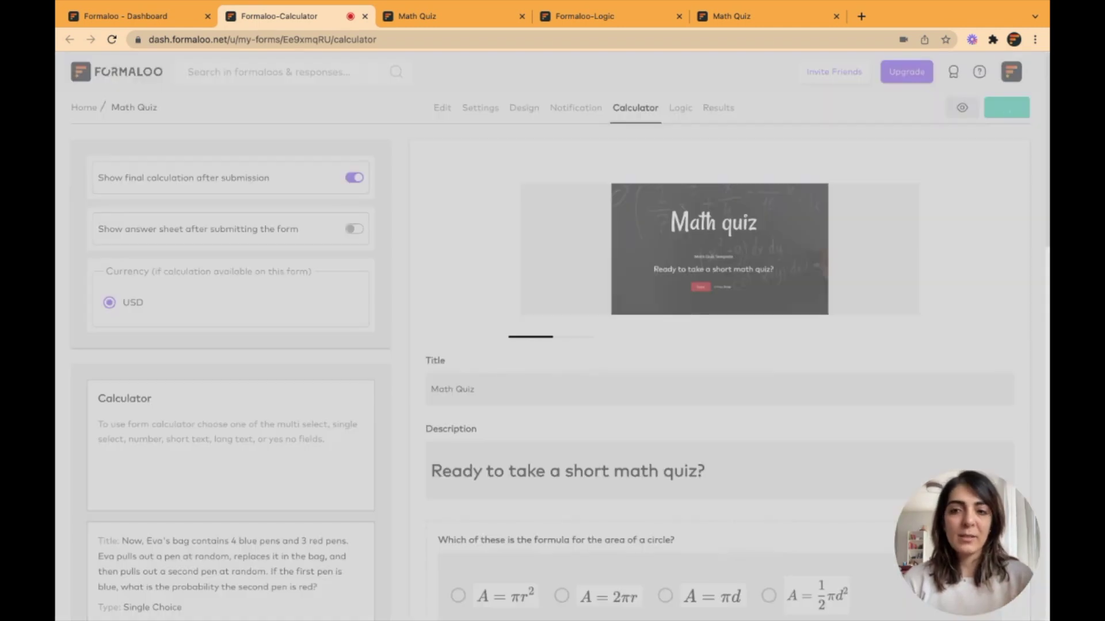
pyautogui.click(372, 222)
# Reload the live quiz and retake it, choosing A = πr² for the circle area and the curved surface area of a cylinder for A=2πrh.
pyautogui.click(453, 16)
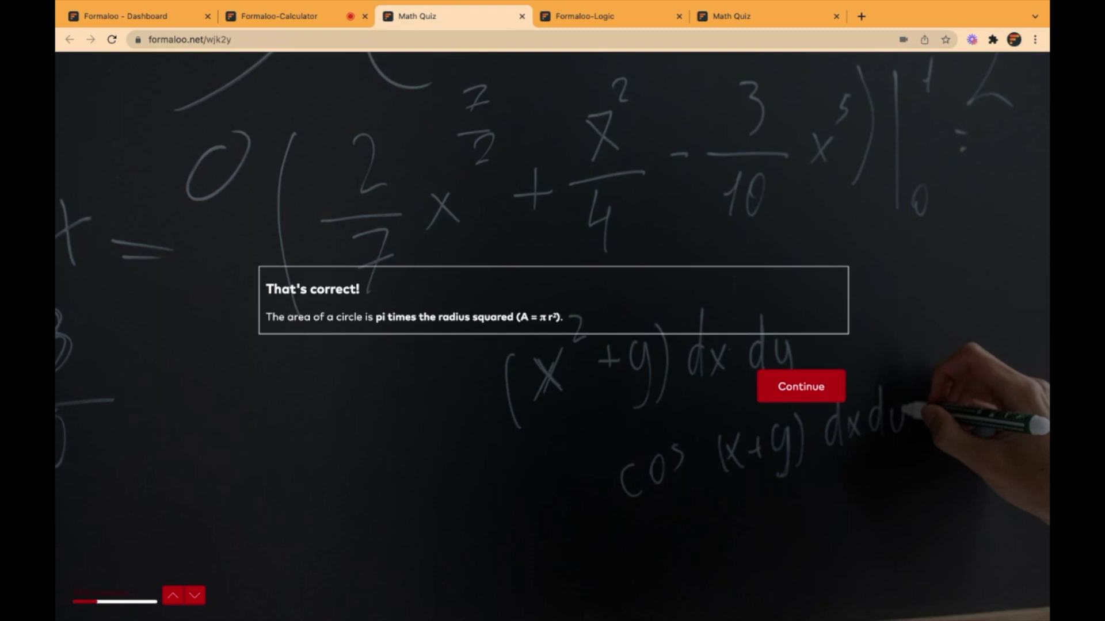
pyautogui.press('super+r')
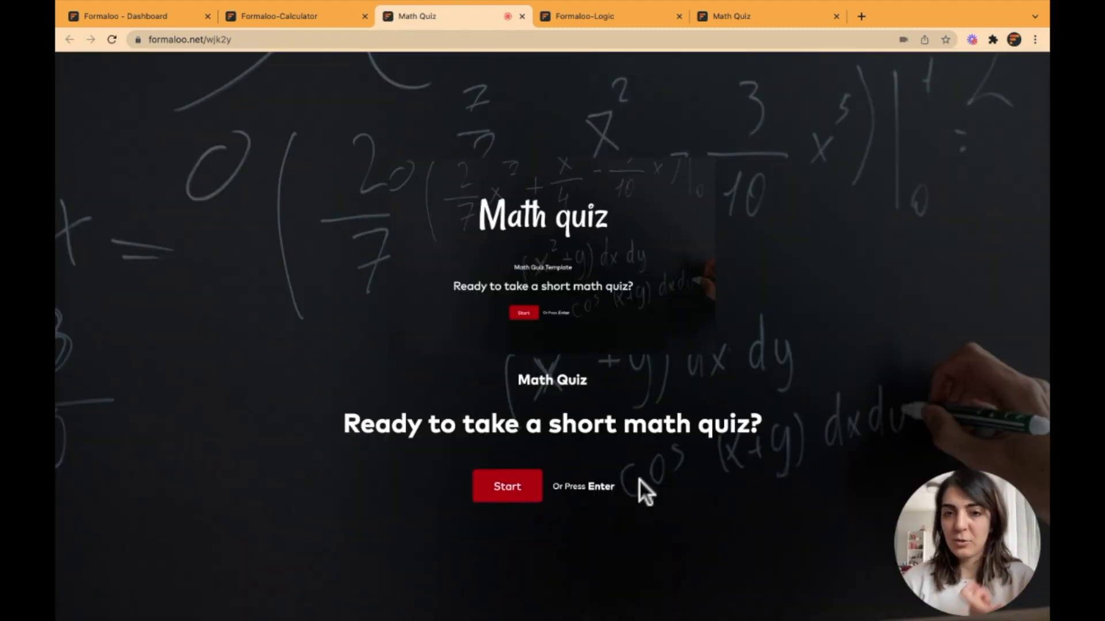
pyautogui.click(507, 486)
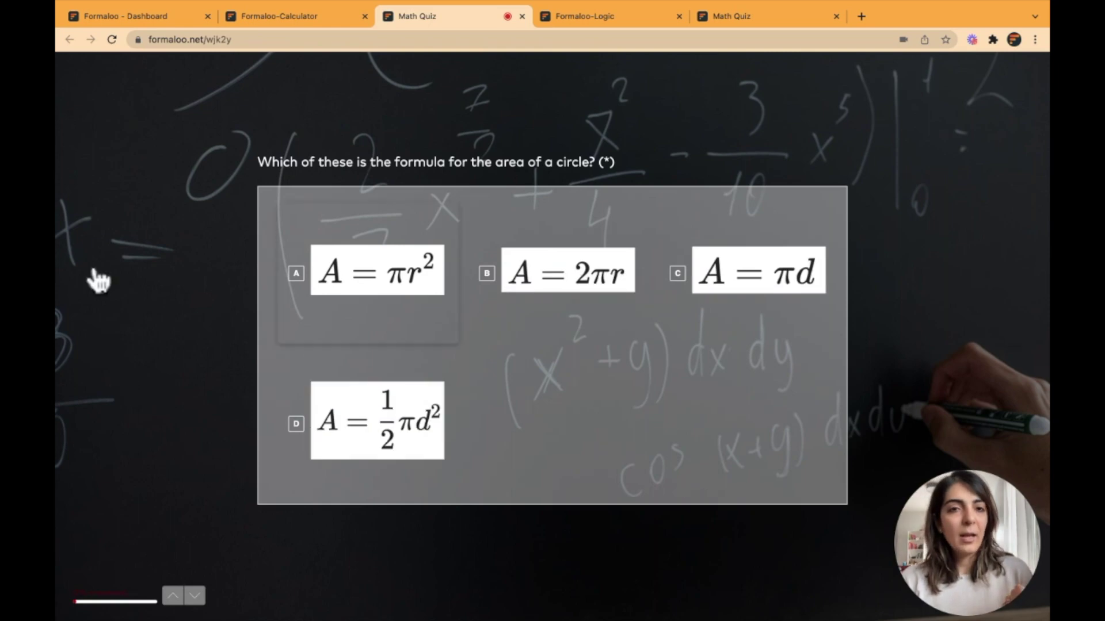
pyautogui.press('a')
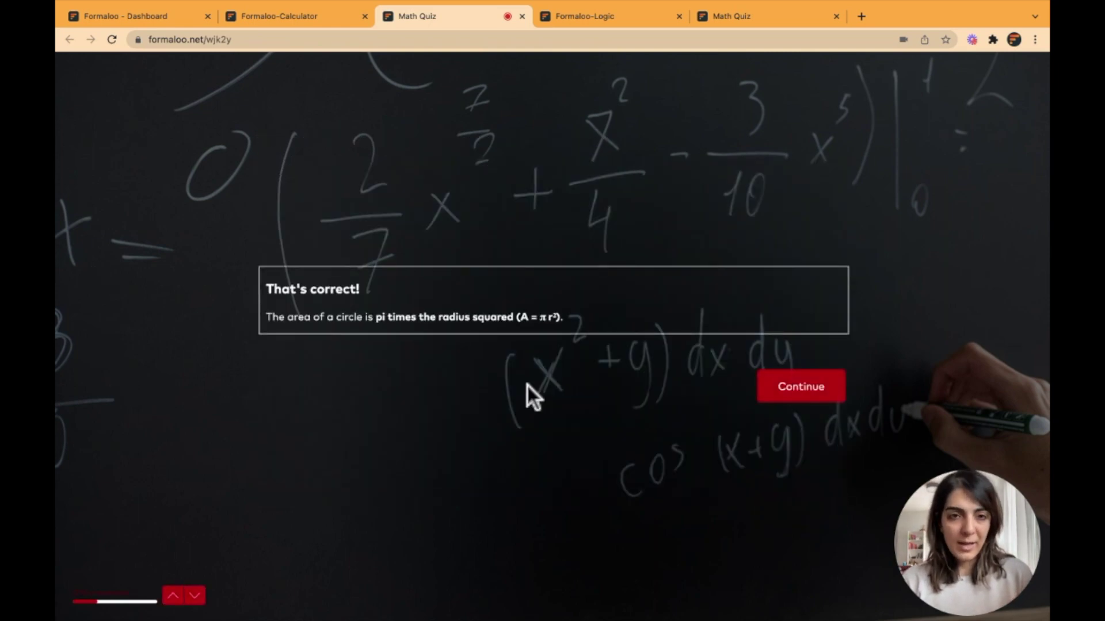
pyautogui.click(800, 386)
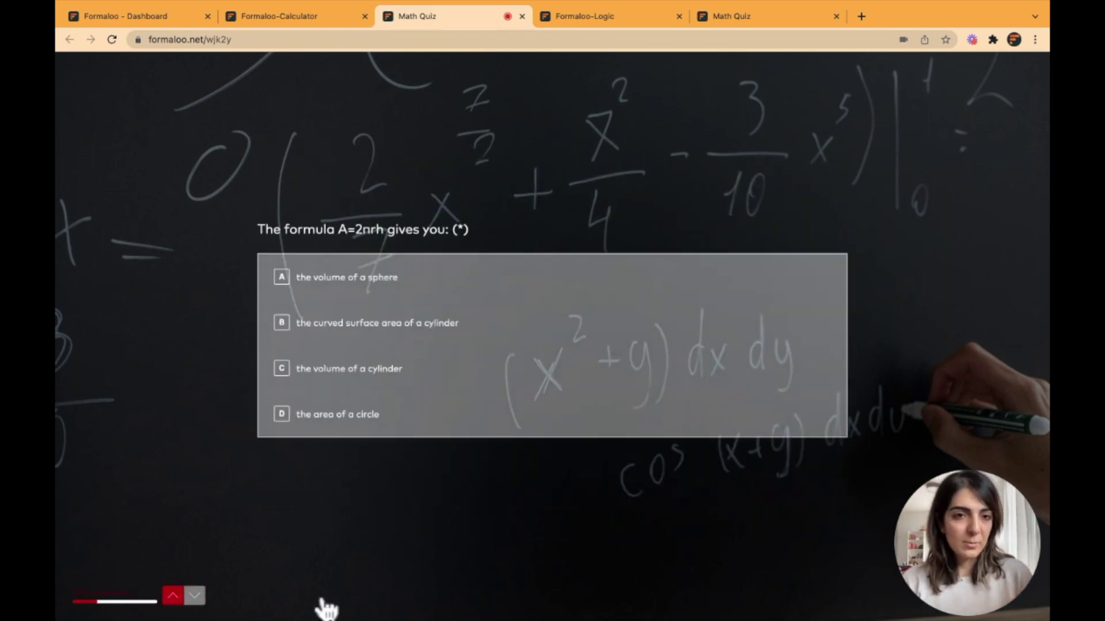
pyautogui.press('b')
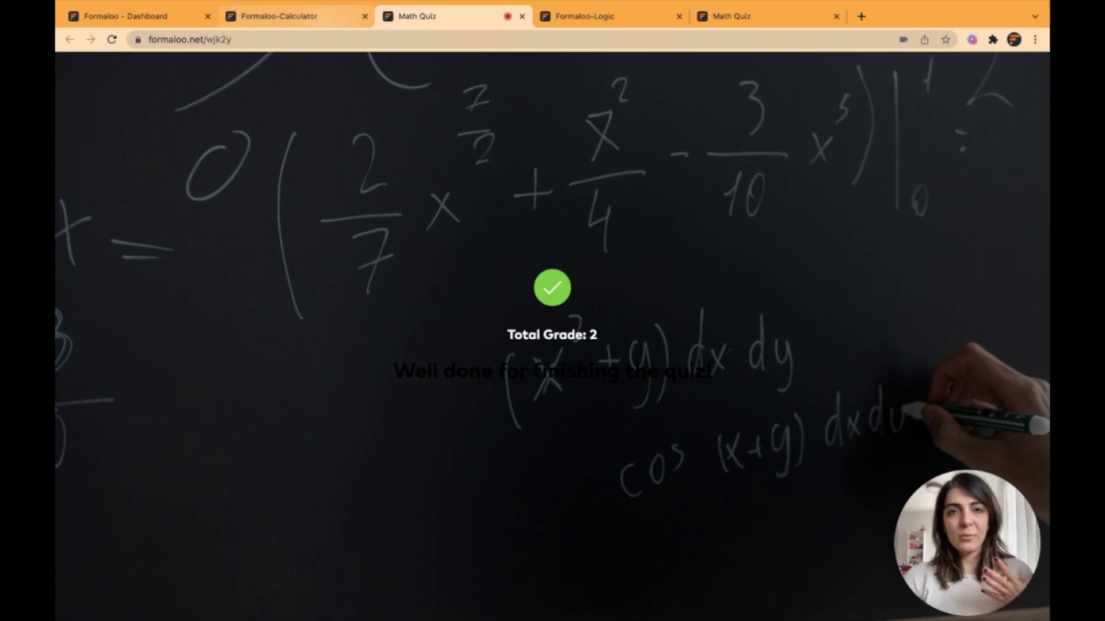
# Review the quiz's questions in the form editor and return to its calculator page.
pyautogui.click(296, 16)
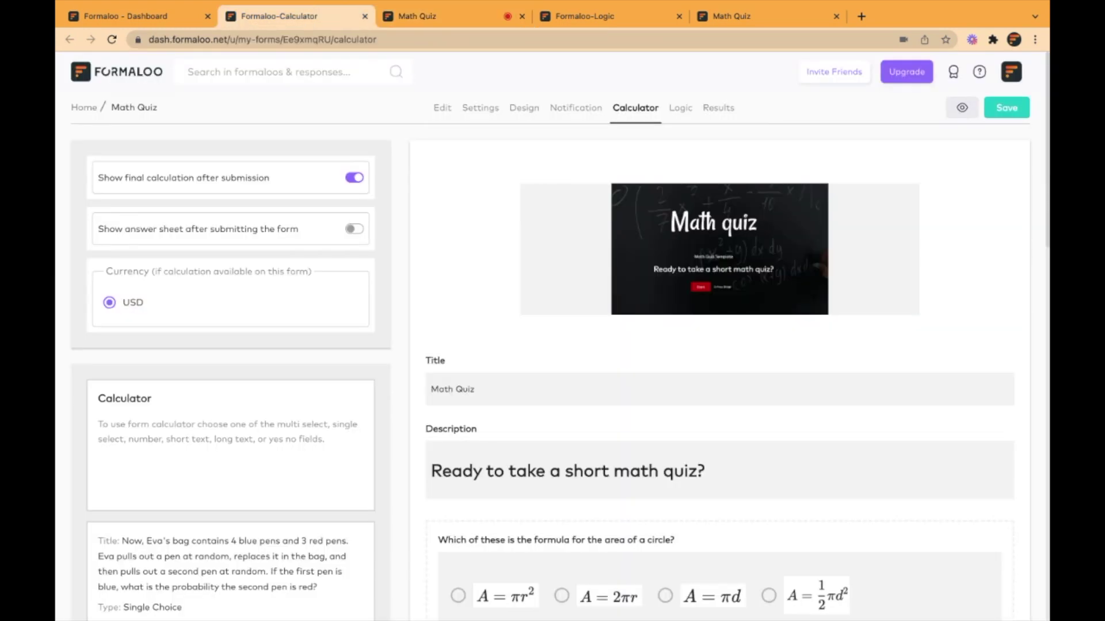
pyautogui.click(135, 16)
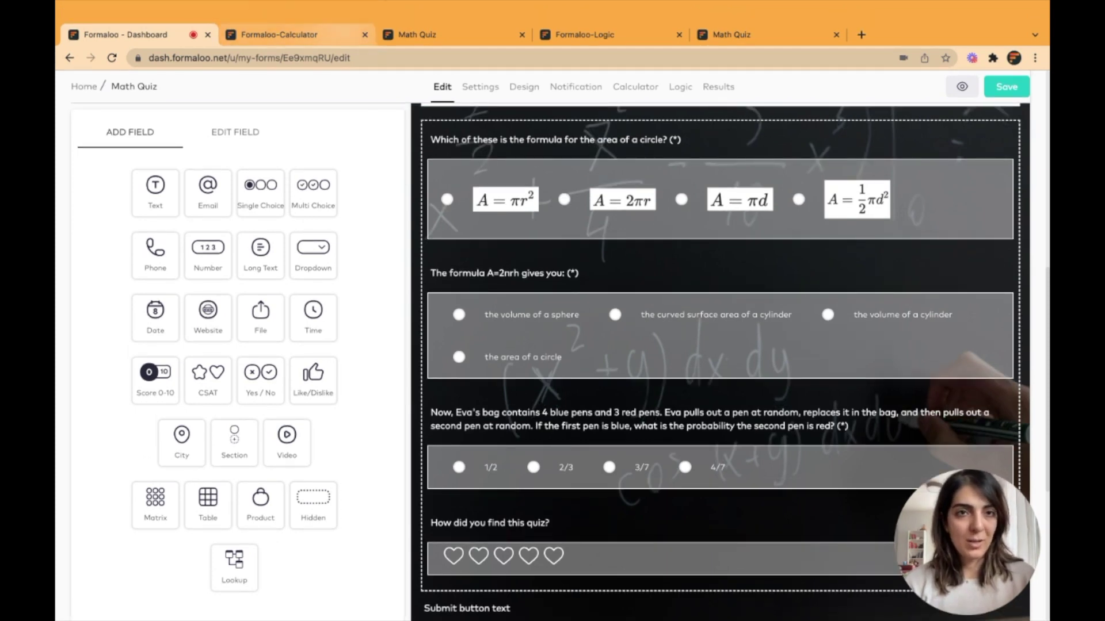
pyautogui.click(311, 35)
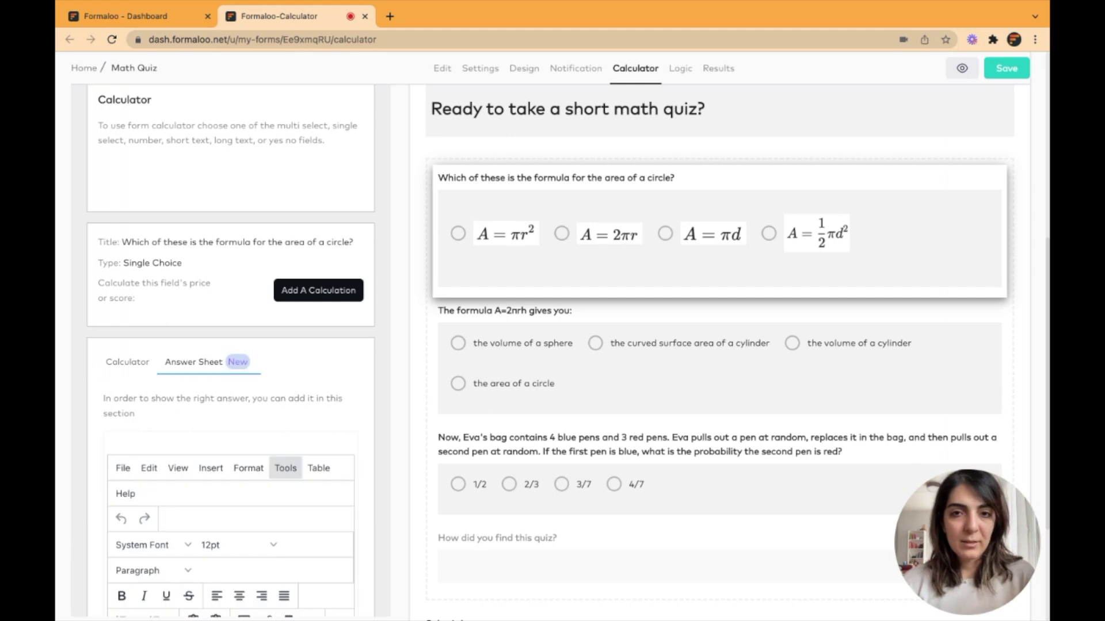
# Write "the correct answer is the first option, because it's" in the answer sheet of the circle-area question.
pyautogui.scroll(-4, 285, 468)
pyautogui.click(119, 470)
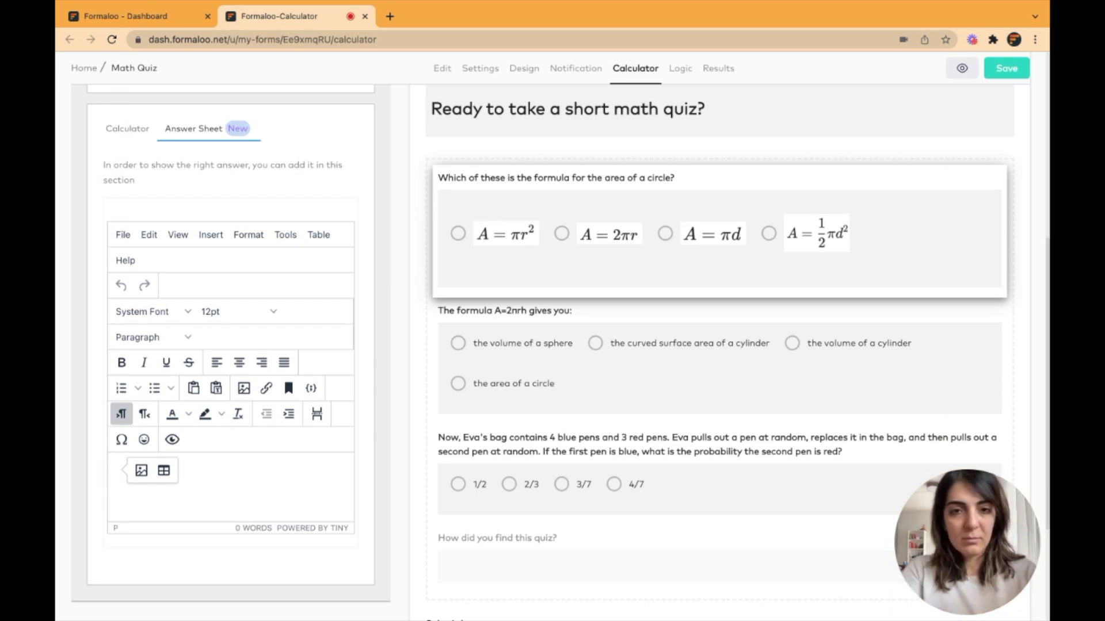
pyautogui.write('the correct answer is the first option, be')
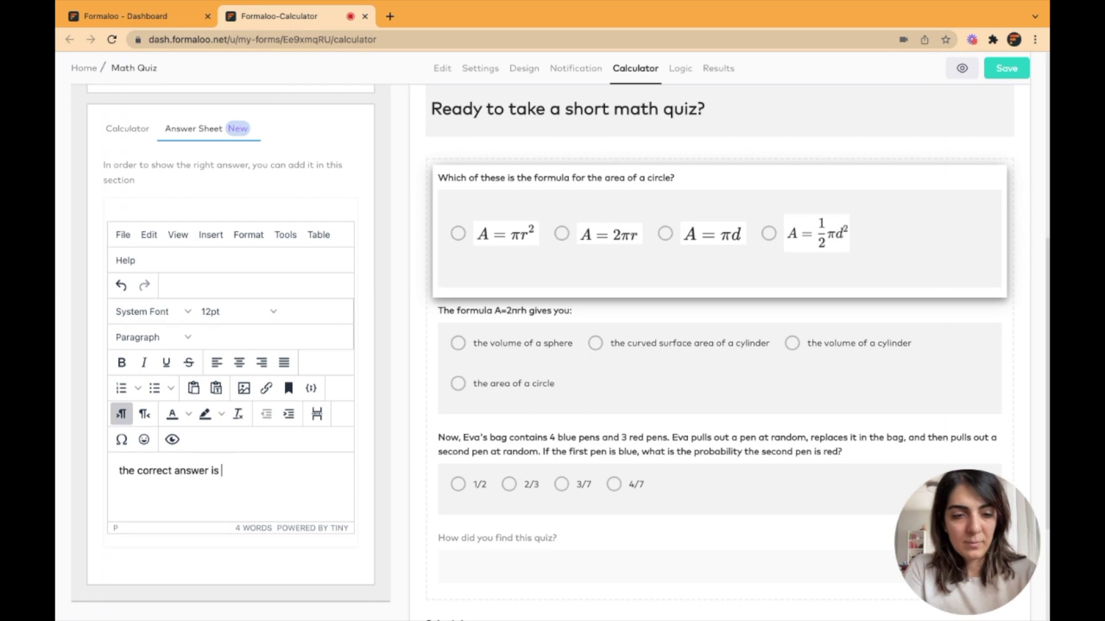
pyautogui.write("cause it's")
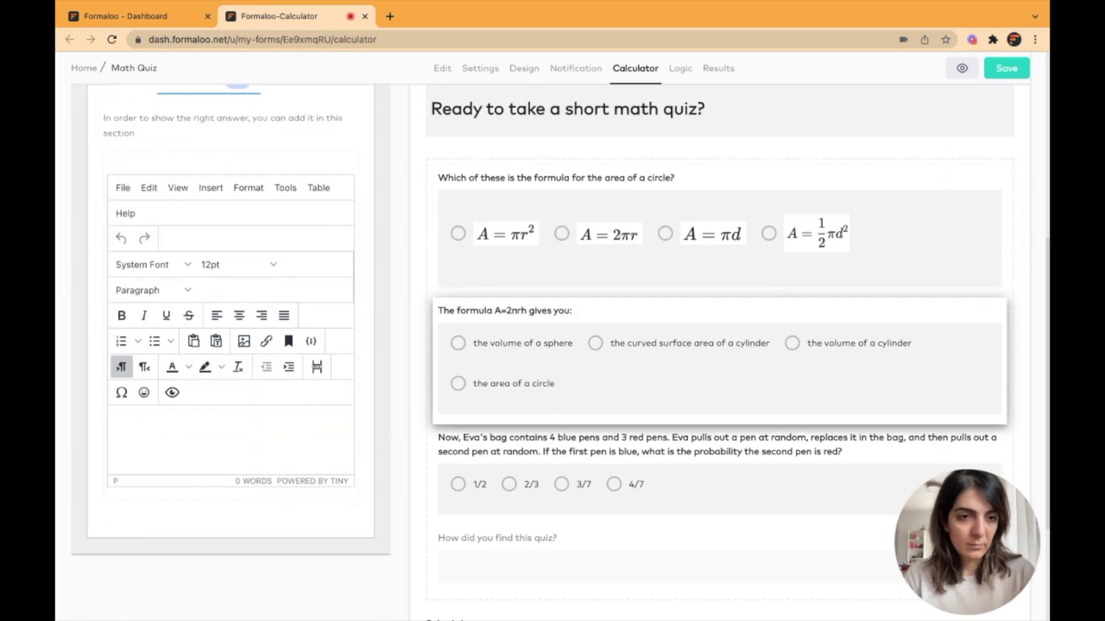
# Write "The correct answer is option B" in the answer sheet of the question about the formula A=2πrh.
pyautogui.write('The correct answers')
pyautogui.press('BackSpace')
pyautogui.write('is option B')
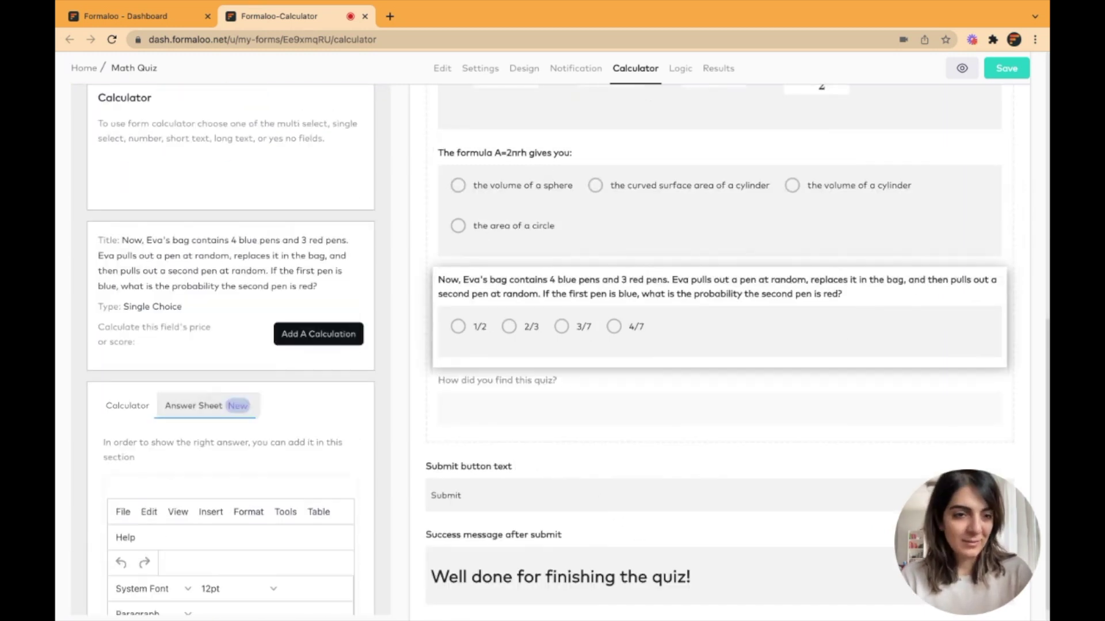
# Write "The correct answer is option C" in the pen probability question's answer sheet and add a blank line below.
pyautogui.write('The correct answer is option C')
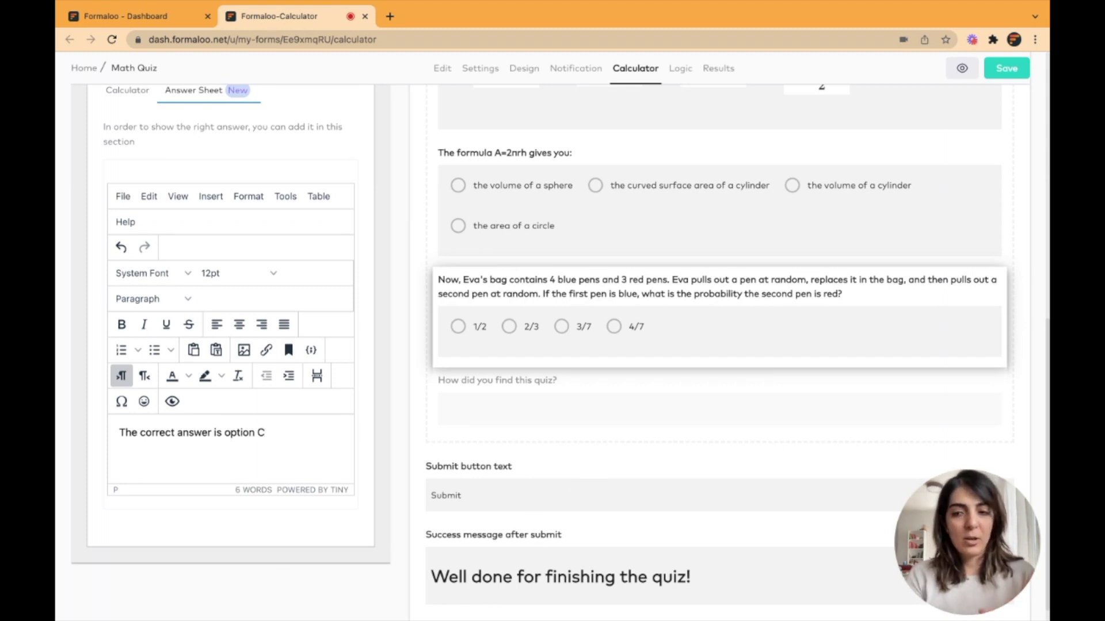
pyautogui.press('Return')
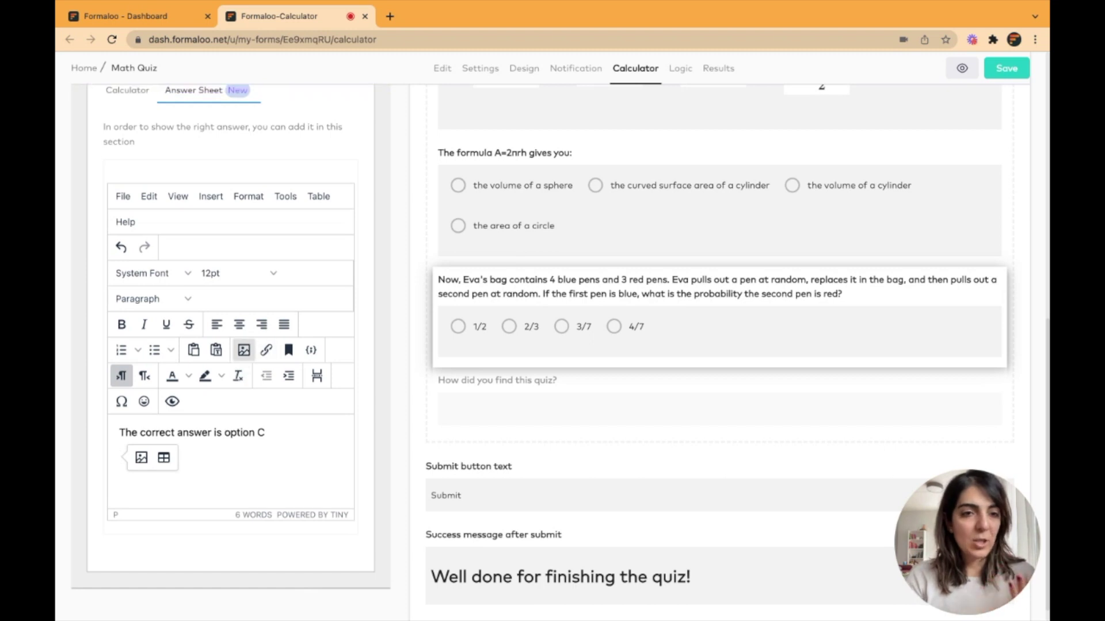
# Check the image upload option for the pen probability question's answer sheet without inserting an image.
pyautogui.click(244, 350)
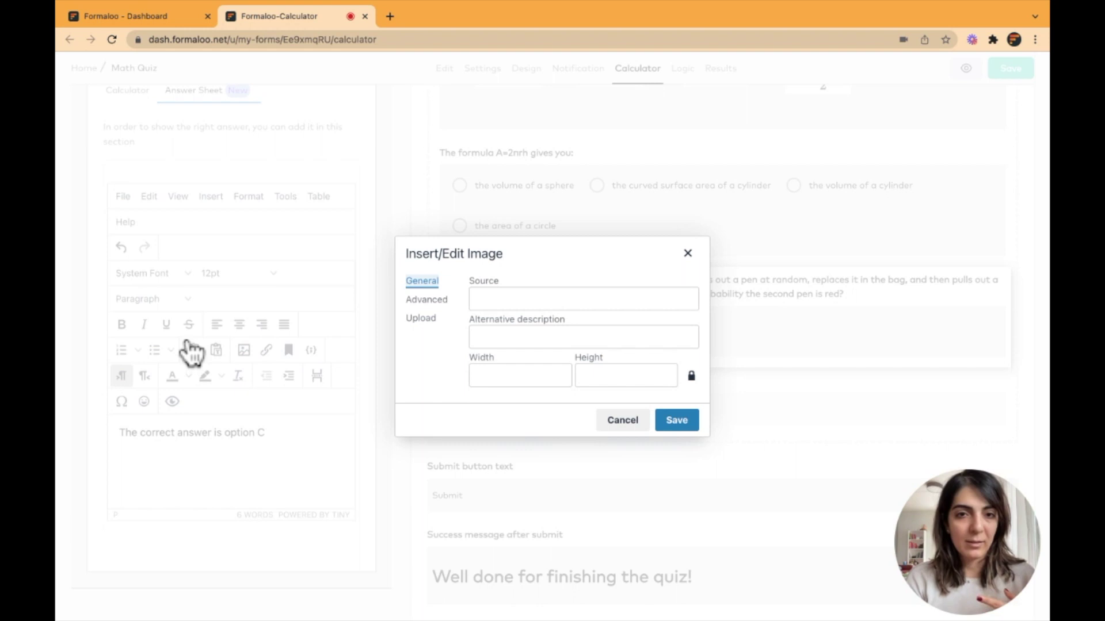
pyautogui.click(437, 316)
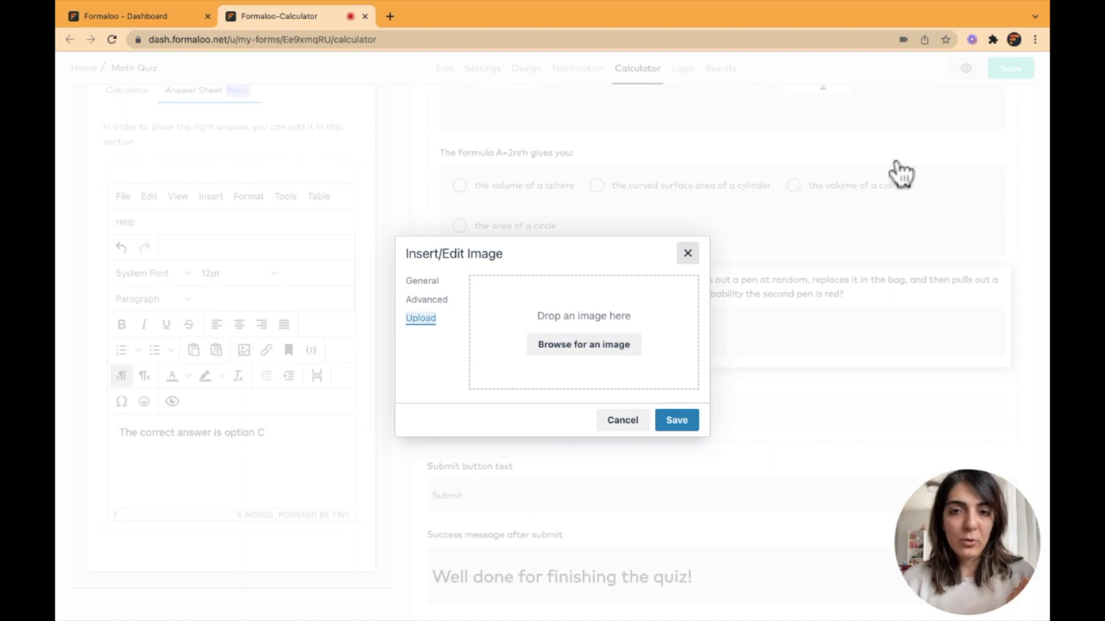
pyautogui.press('Escape')
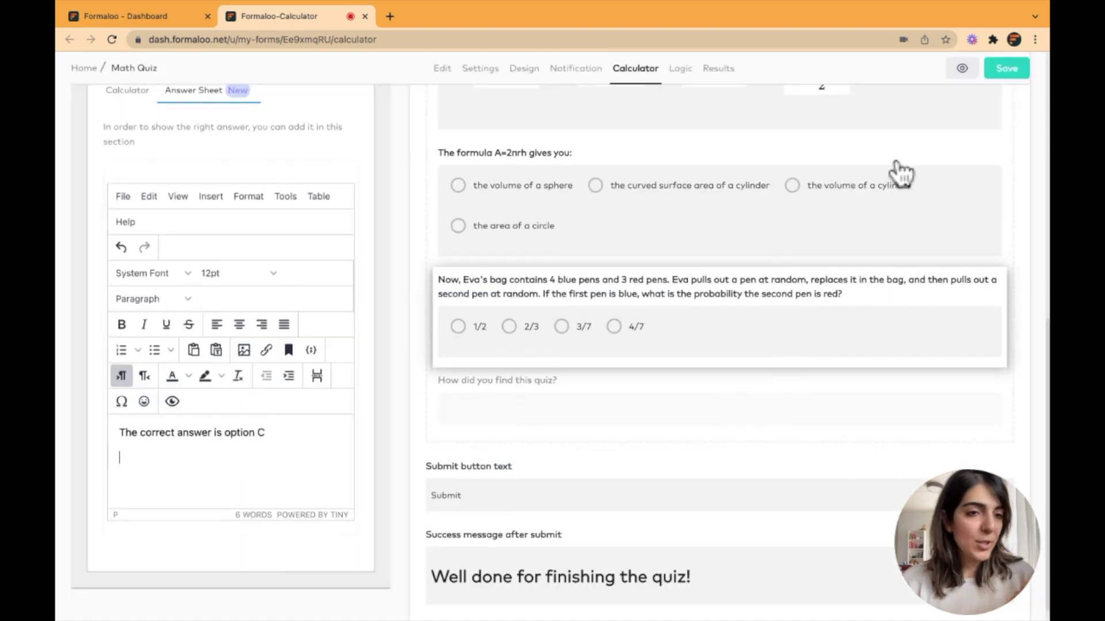
# Try bold and italic on the word "correct" in the answer text and remove both formats again.
pyautogui.doubleClick(158, 432)
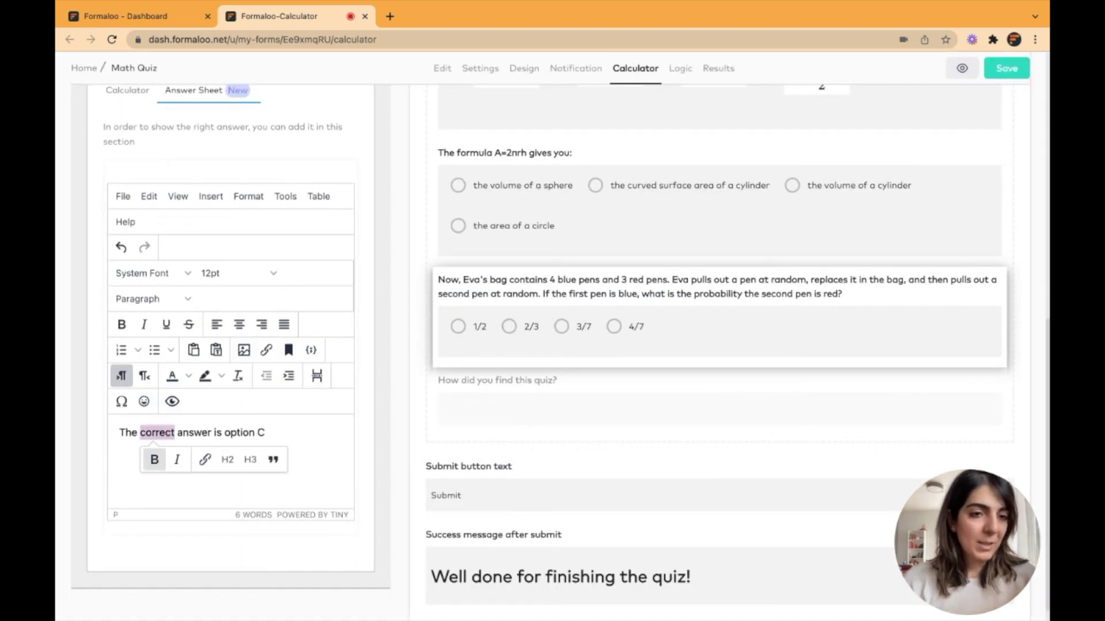
pyautogui.click(154, 459)
pyautogui.click(176, 459)
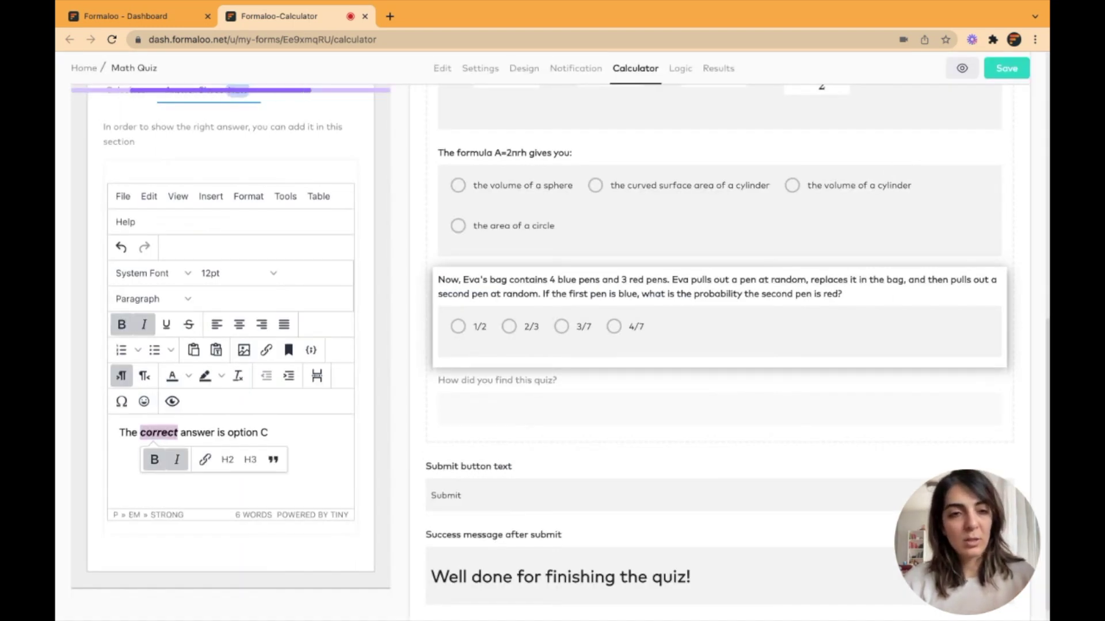
pyautogui.click(154, 459)
pyautogui.click(177, 459)
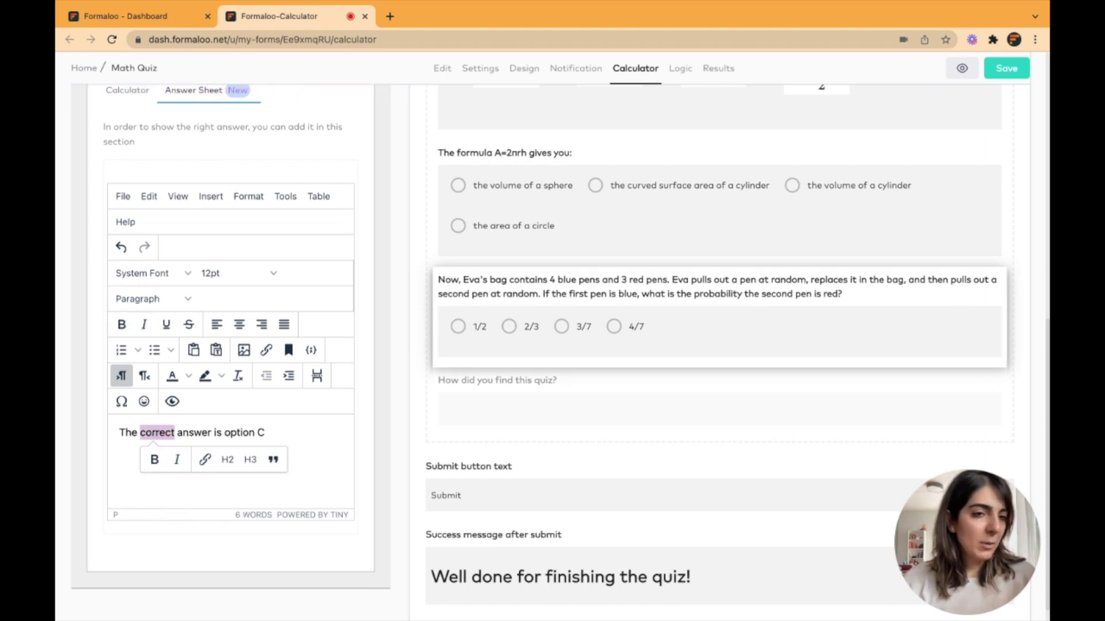
# Try underline and strikethrough on the word "correct" in the answer text and undo both.
pyautogui.click(166, 324)
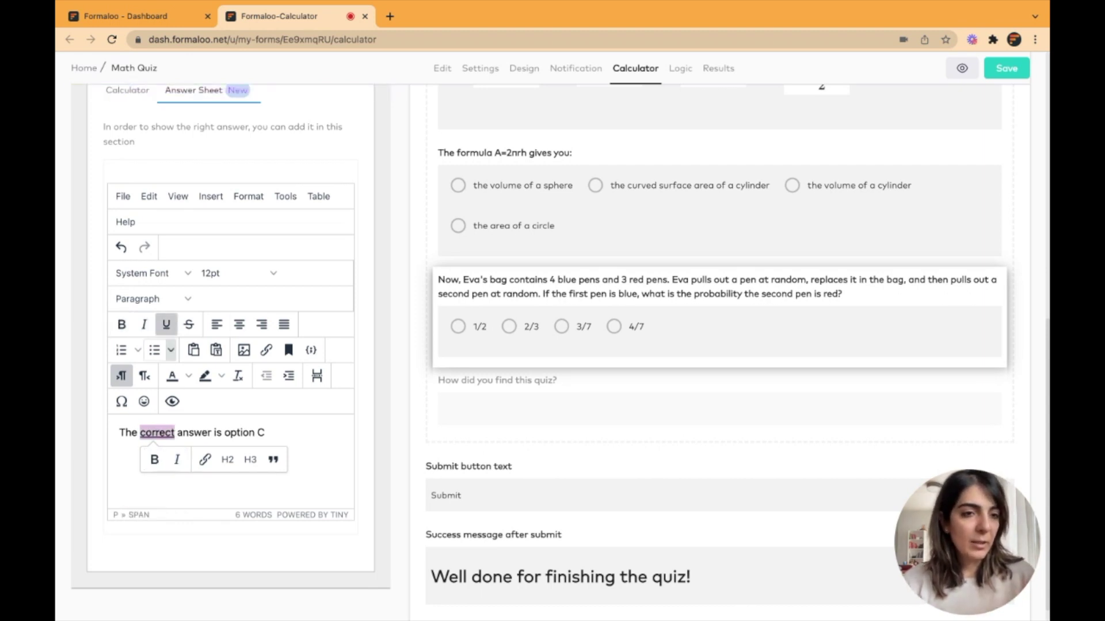
pyautogui.click(189, 324)
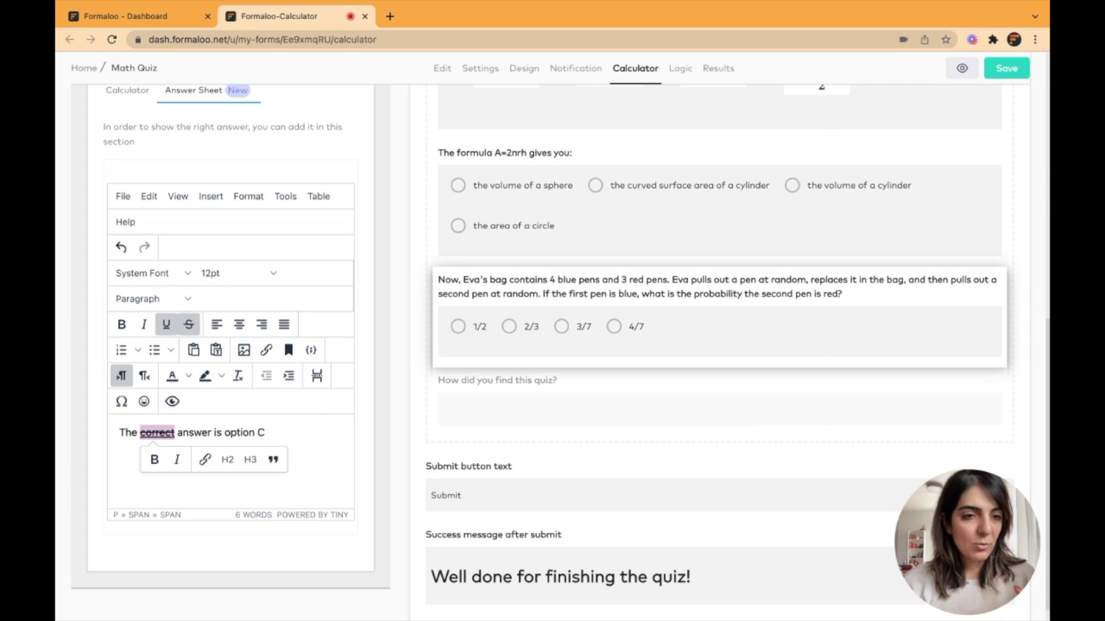
pyautogui.hotkey('ctrl', 'z')
pyautogui.hotkey('ctrl', 'z')
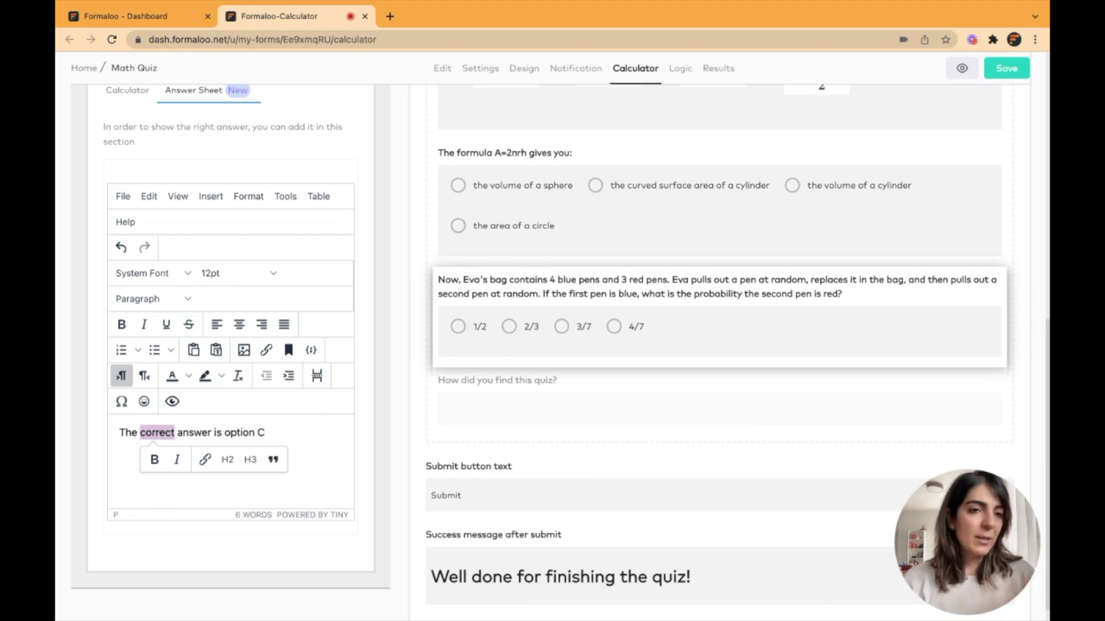
# Format the whole sentence "The correct answer is option C" in the pen probability question's answer sheet as Heading 1.
pyautogui.click(119, 432)
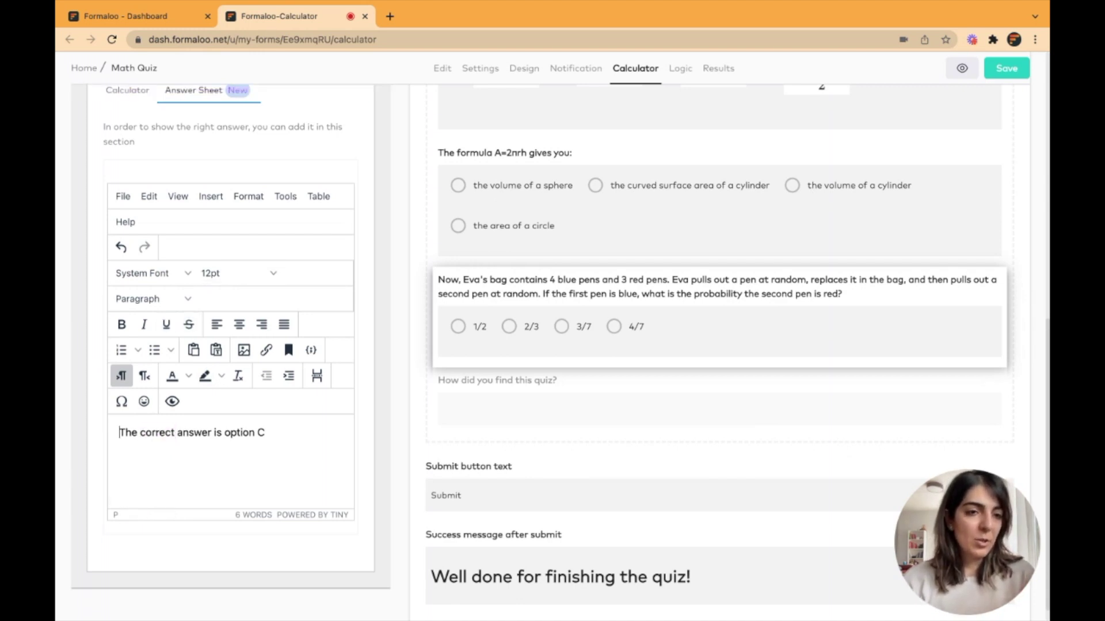
pyautogui.moveTo(119, 433); pyautogui.dragTo(265, 433)
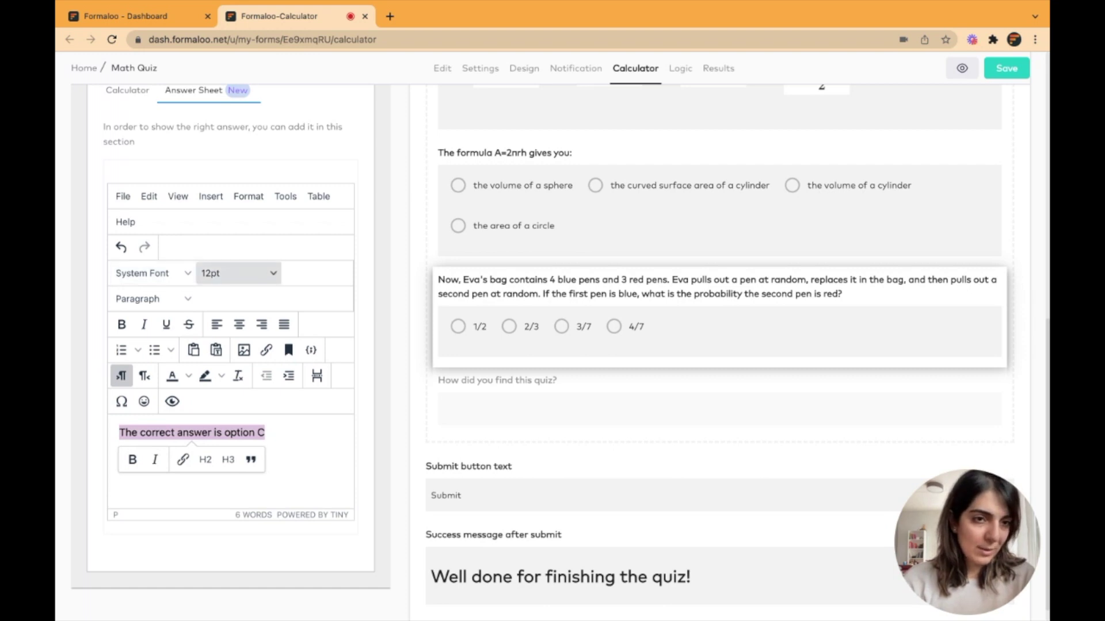
pyautogui.click(151, 273)
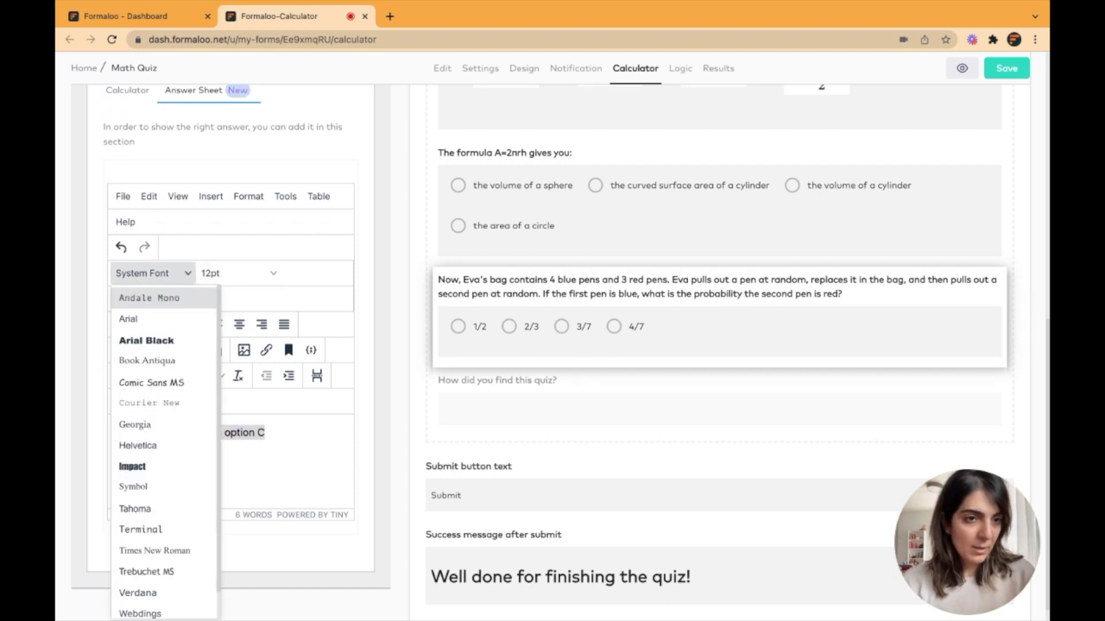
pyautogui.click(151, 273)
pyautogui.click(151, 298)
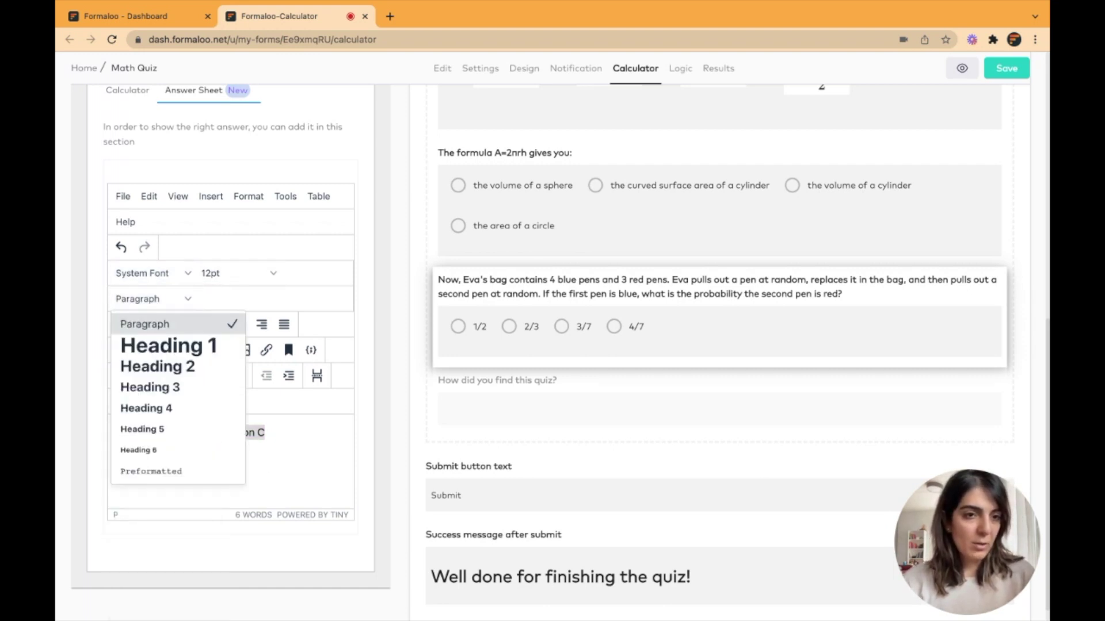
pyautogui.click(168, 345)
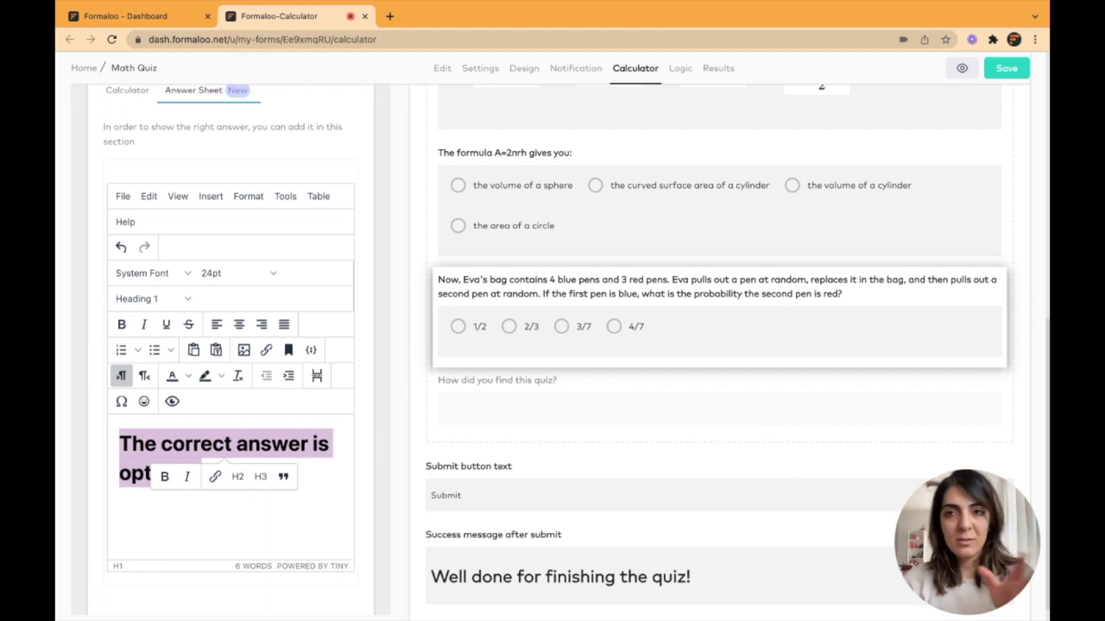
# Save the Math Quiz changes and enable showing the answer sheet after submitting the form.
pyautogui.scroll(15, 711, 344)
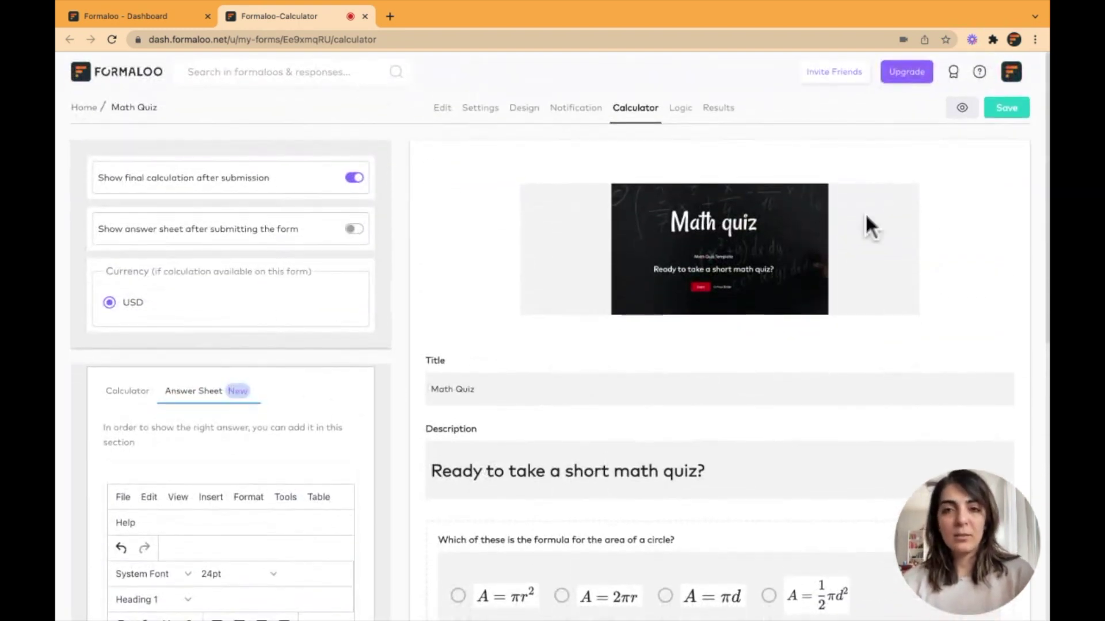
pyautogui.click(1005, 107)
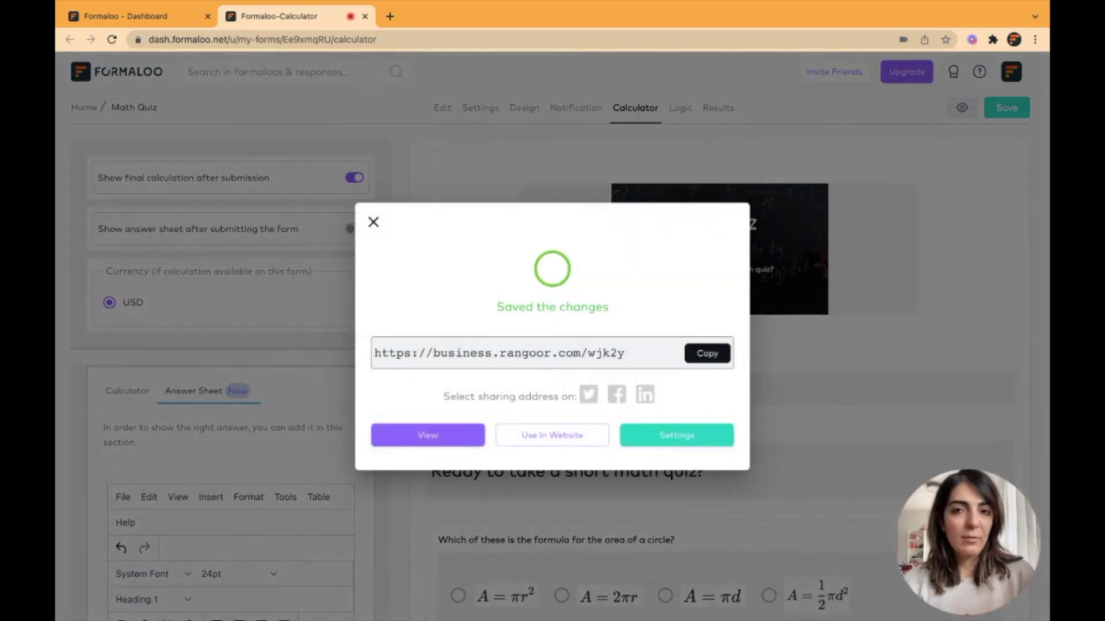
pyautogui.click(373, 222)
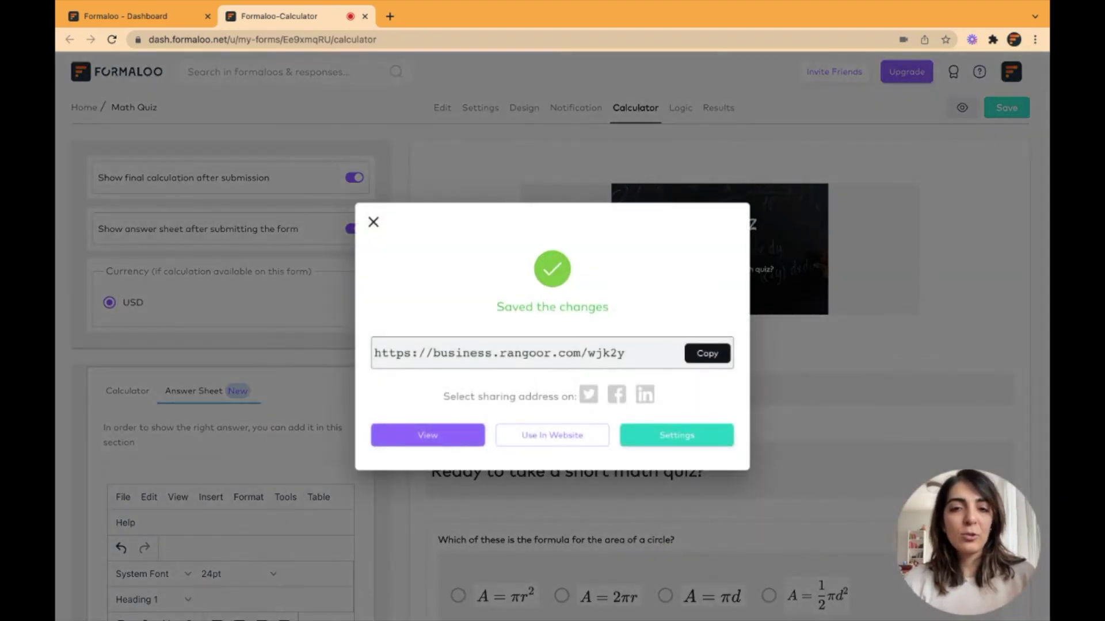
# Open the live quiz and submit it with option A for the circle area, B for A=2πrh and C for the pen probability.
pyautogui.click(426, 435)
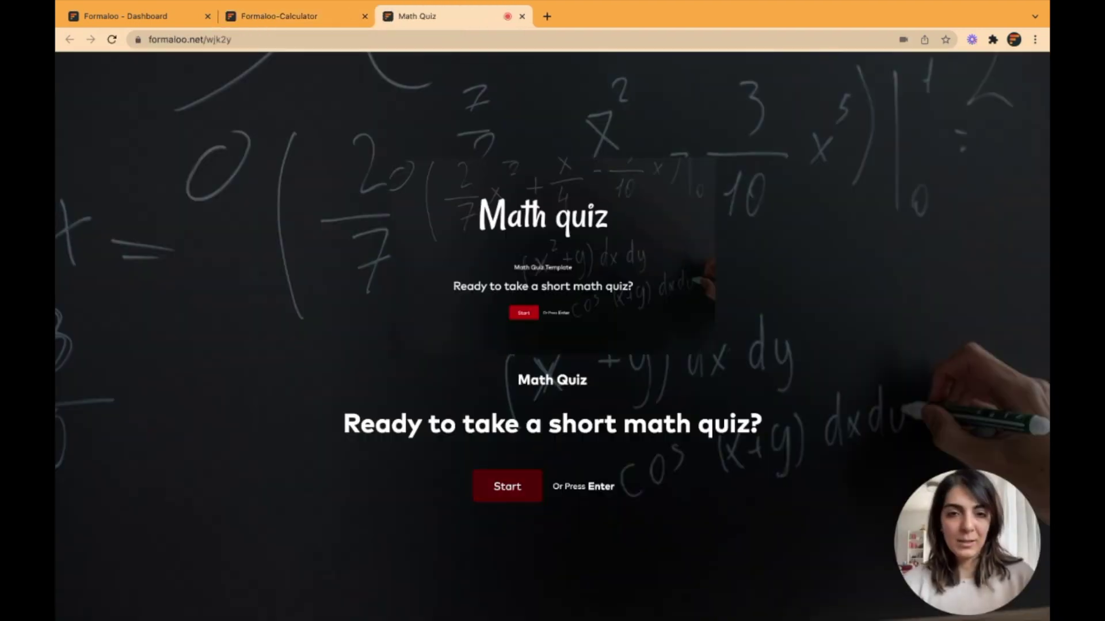
pyautogui.press('Return')
pyautogui.press('a')
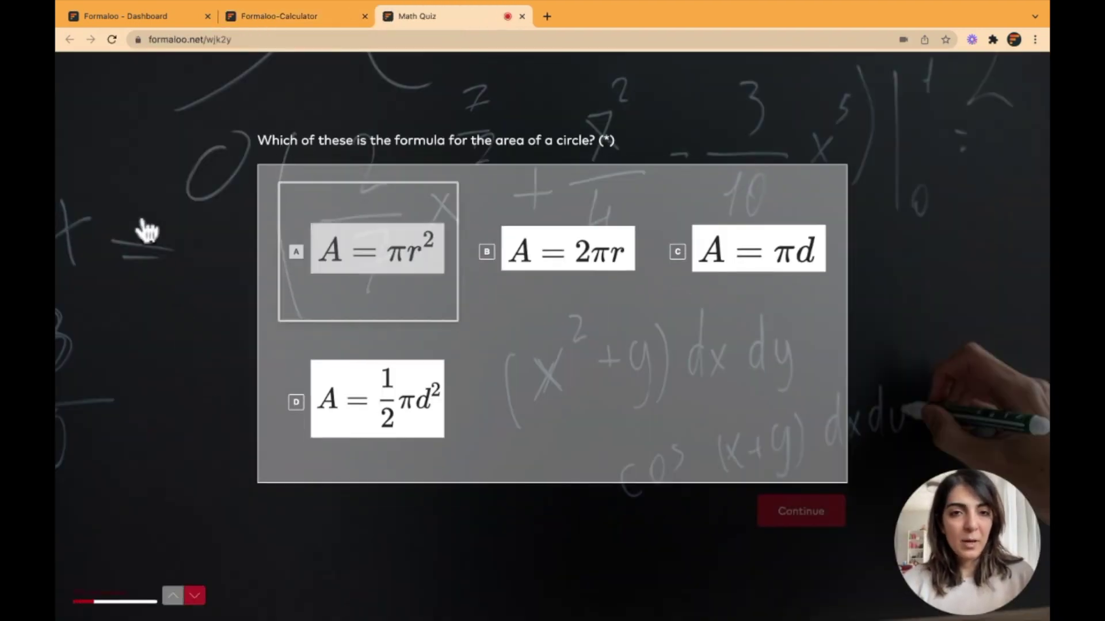
pyautogui.press('Return')
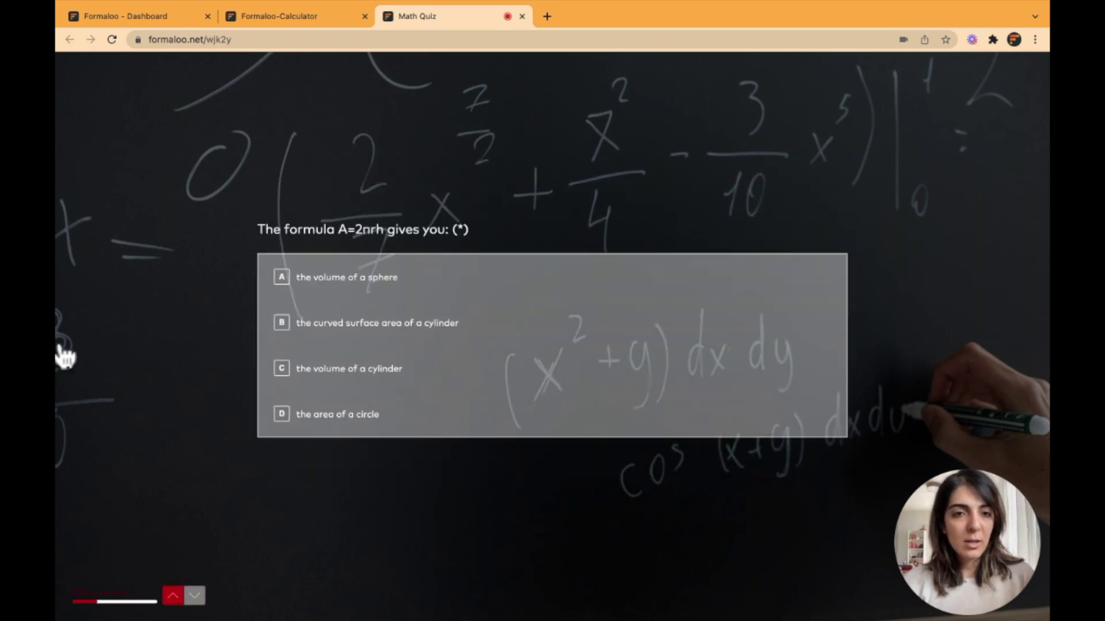
pyautogui.press('b')
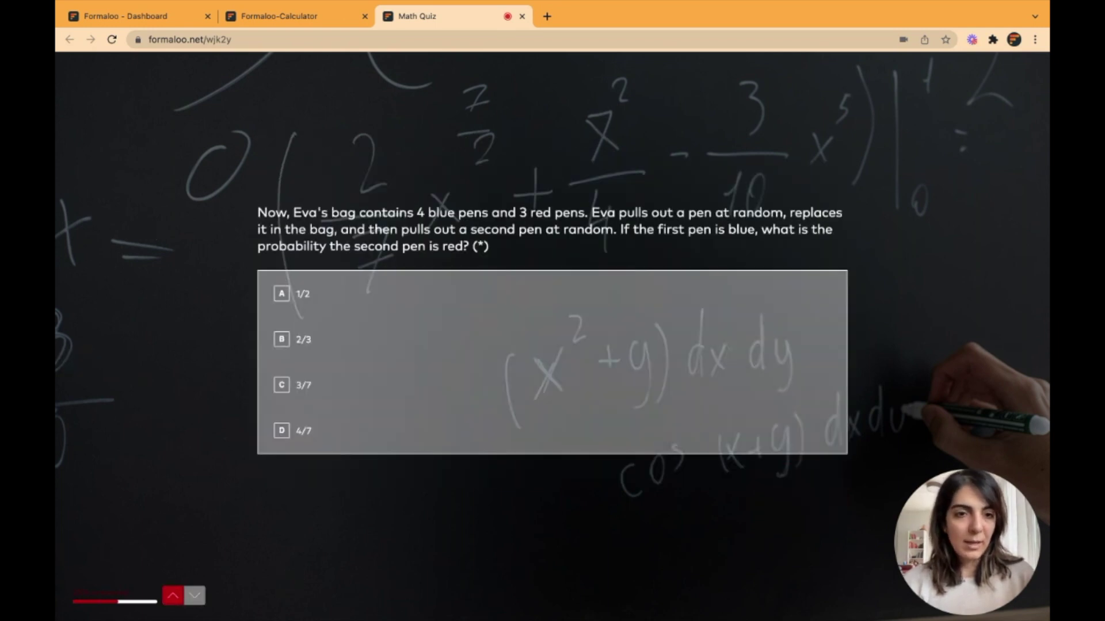
pyautogui.press('c')
pyautogui.press('Return')
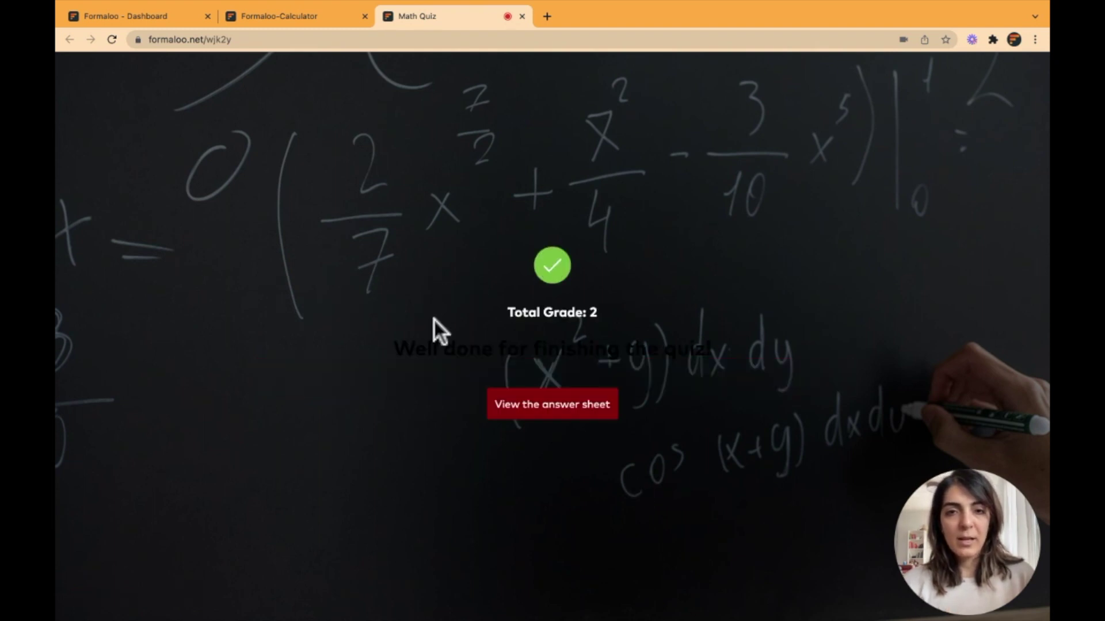
# Check the total grade on the completion page, then open the answer sheet and review the answers for each question.
pyautogui.tripleClick(434, 313)
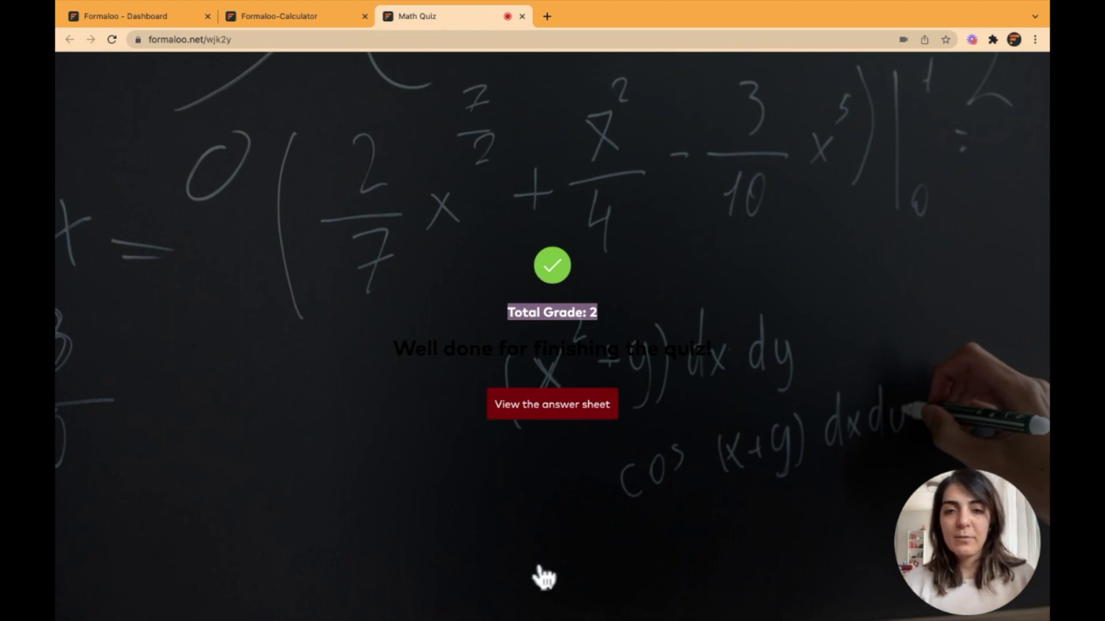
pyautogui.click(551, 403)
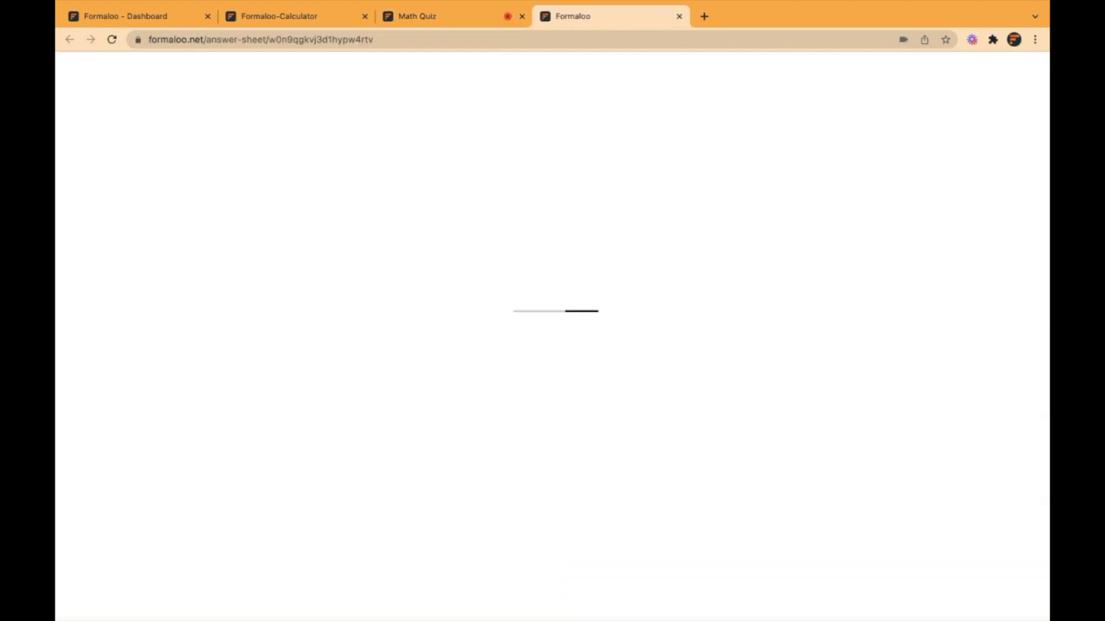
pyautogui.scroll(-2, 1003, 361)
pyautogui.scroll(2, 1002, 361)
pyautogui.scroll(-6, 1003, 362)
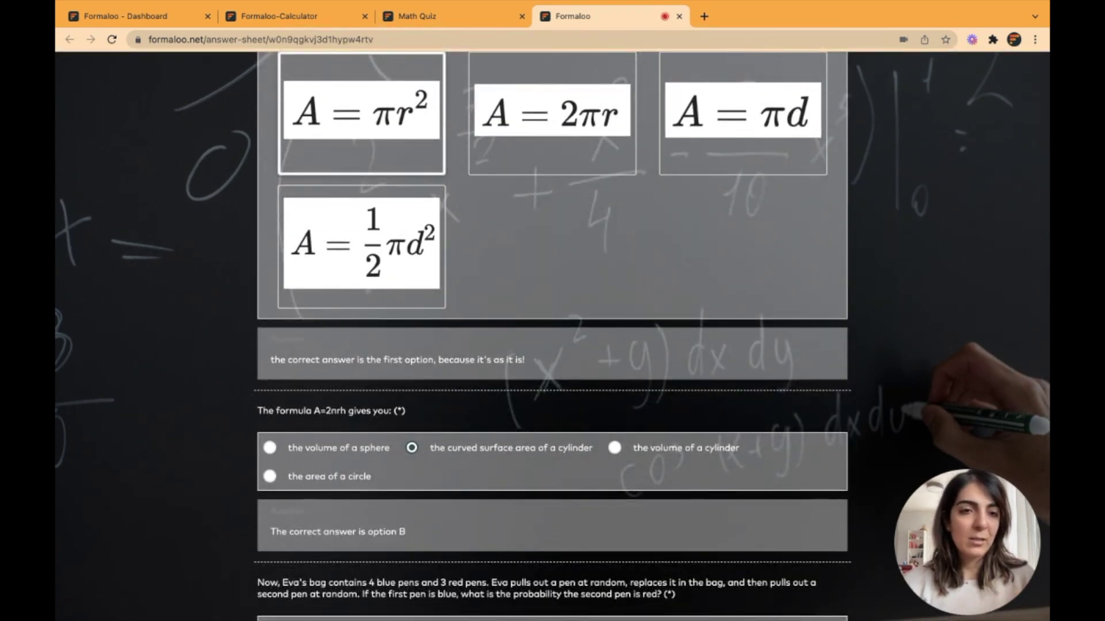
pyautogui.scroll(6, 610, 436)
# Return from the answer sheet to the Math Quiz form editor with its question fields.
pyautogui.click(291, 16)
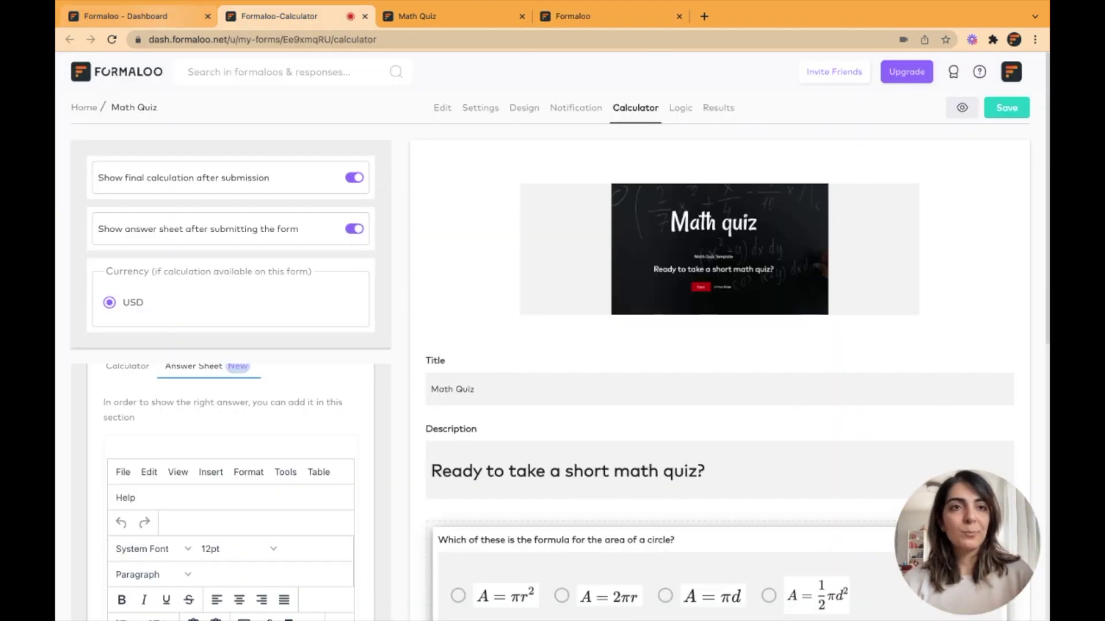
pyautogui.press('super+1')
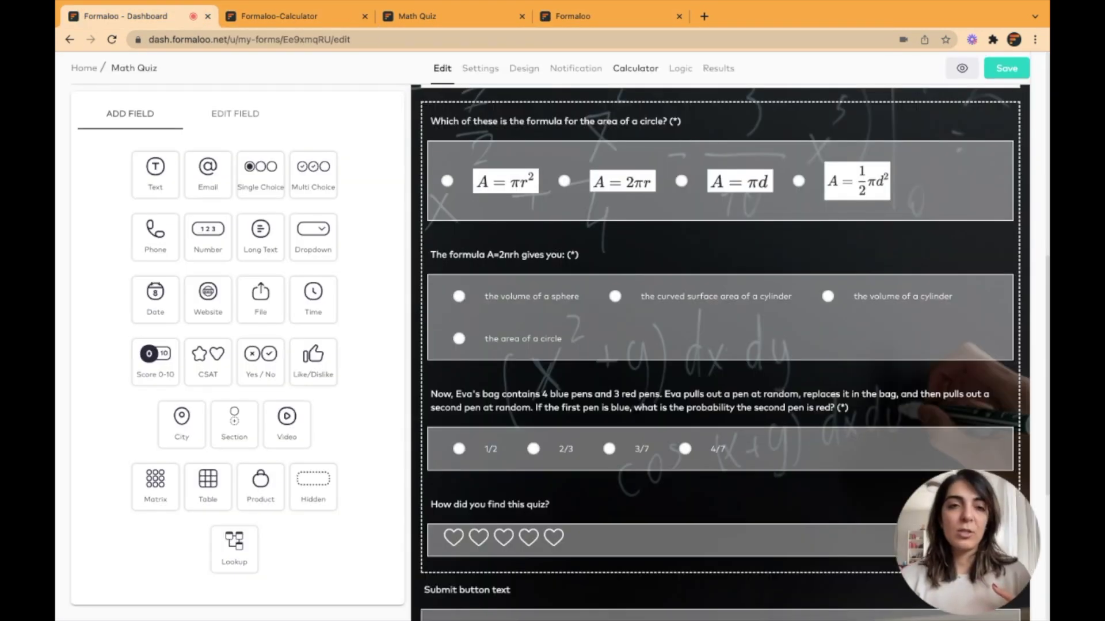